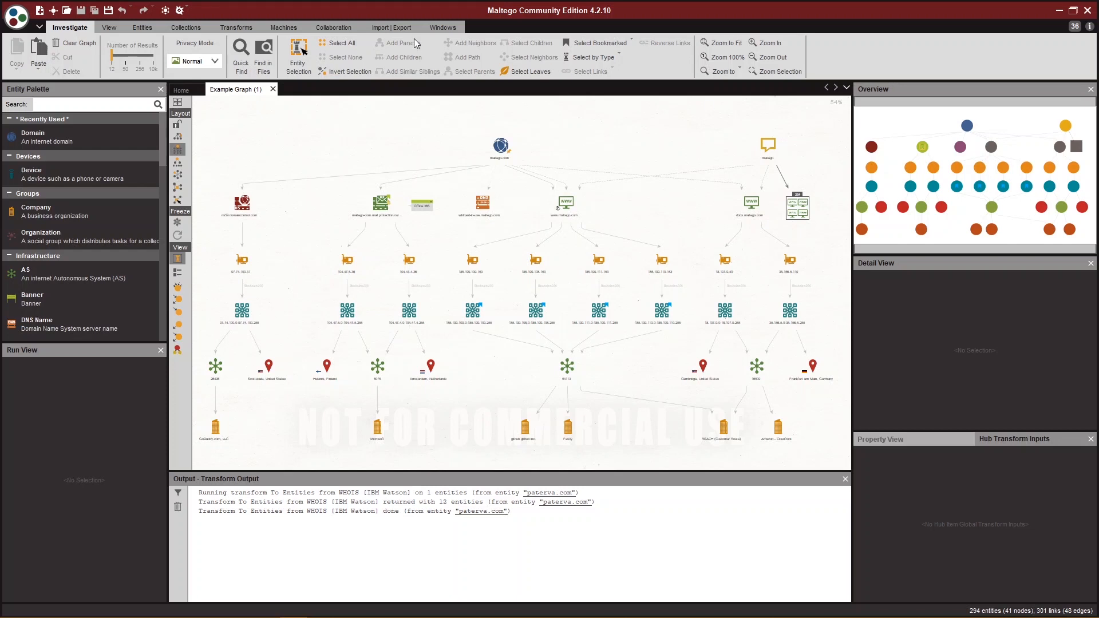
Show the Overview window and pan the example graph through it.
left_click(441, 28)
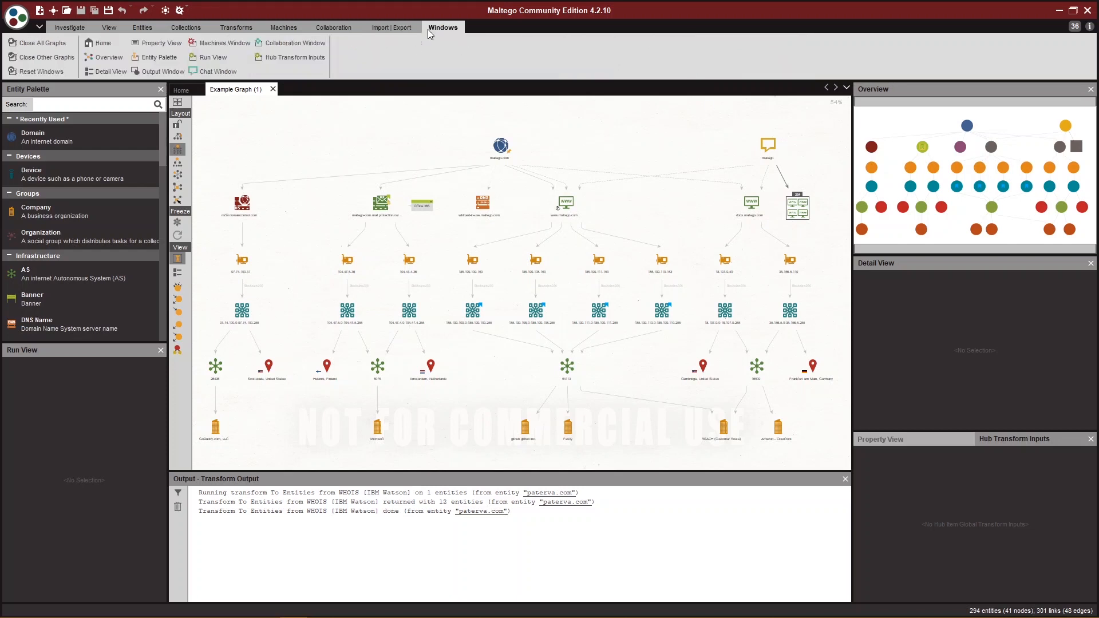
left_click(111, 61)
mouse_move(960, 190)
left_mouse_down()
mouse_move(937, 206)
mouse_move(956, 165)
mouse_move(1008, 160)
mouse_move(1002, 213)
mouse_move(922, 213)
mouse_move(909, 192)
mouse_move(926, 140)
mouse_move(973, 146)
mouse_move(964, 199)
left_mouse_up()
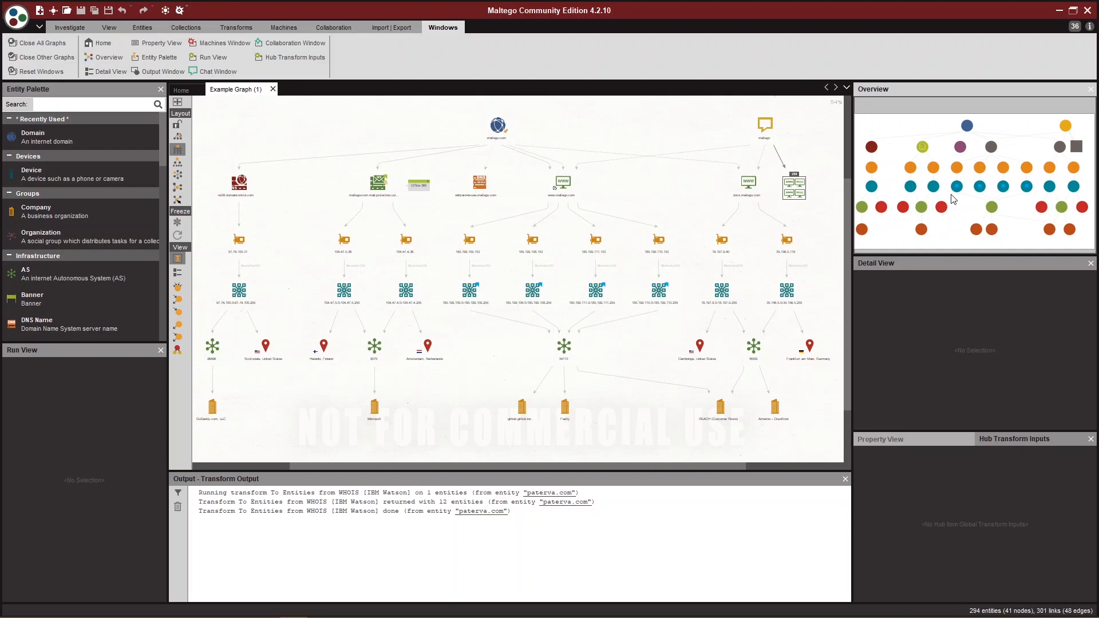
Select netblock 185.199.109.0-185.199.109.255 and move the selection through adjacent entities via AS 54113 to netblock 185.199.108.0-185.199.108.255.
mouse_move(476, 360)
left_mouse_down()
mouse_move(501, 393)
mouse_move(579, 383)
mouse_move(591, 307)
mouse_move(496, 269)
mouse_move(415, 278)
mouse_move(368, 349)
mouse_move(398, 393)
mouse_move(465, 425)
mouse_move(530, 411)
mouse_move(493, 329)
mouse_move(464, 358)
left_mouse_up()
left_click(469, 290)
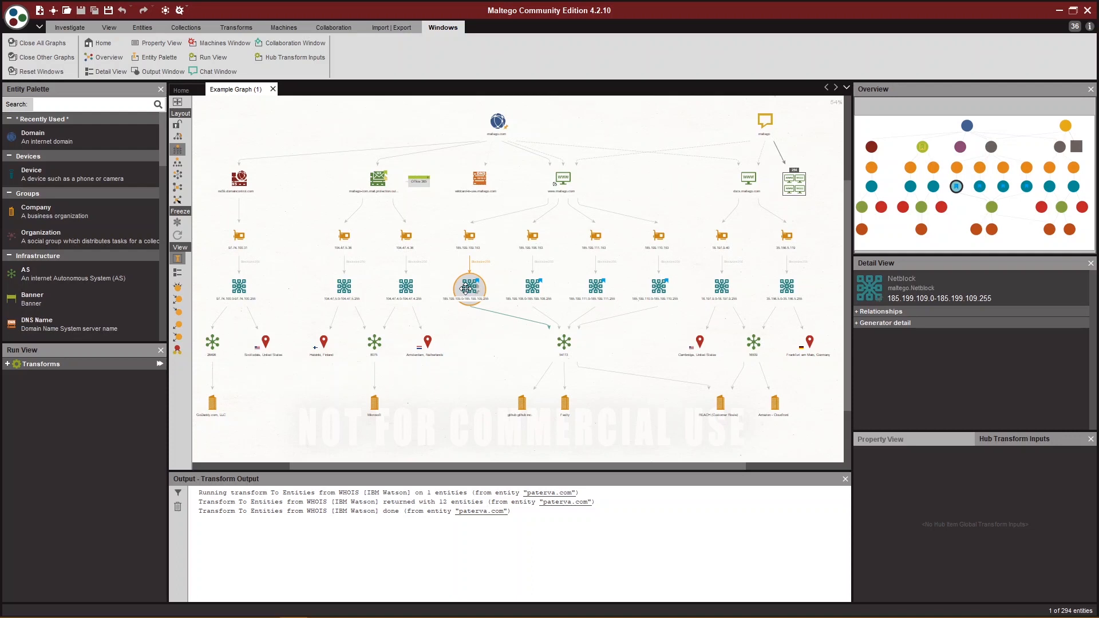
key("Up")
key("Right")
key("Right")
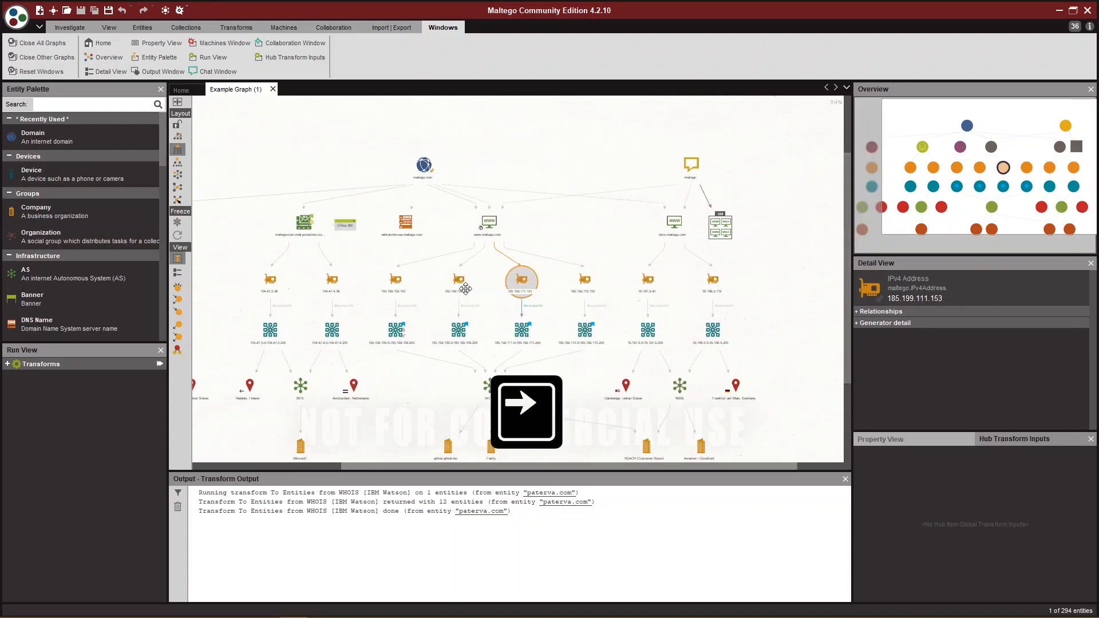
key("Down")
key("Down")
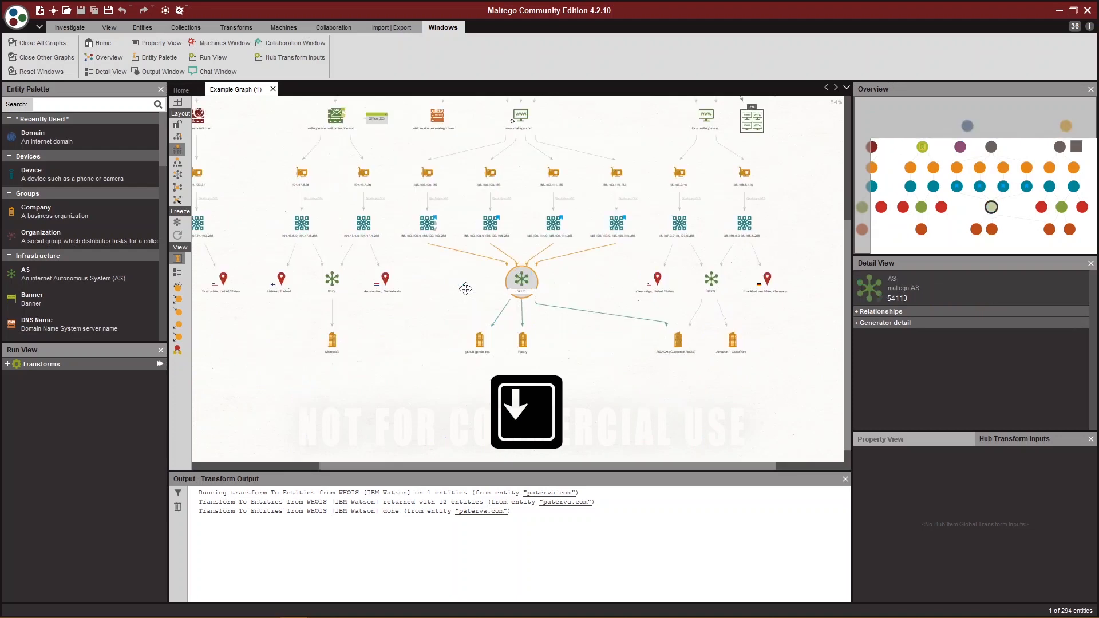
key("Up")
key("Left")
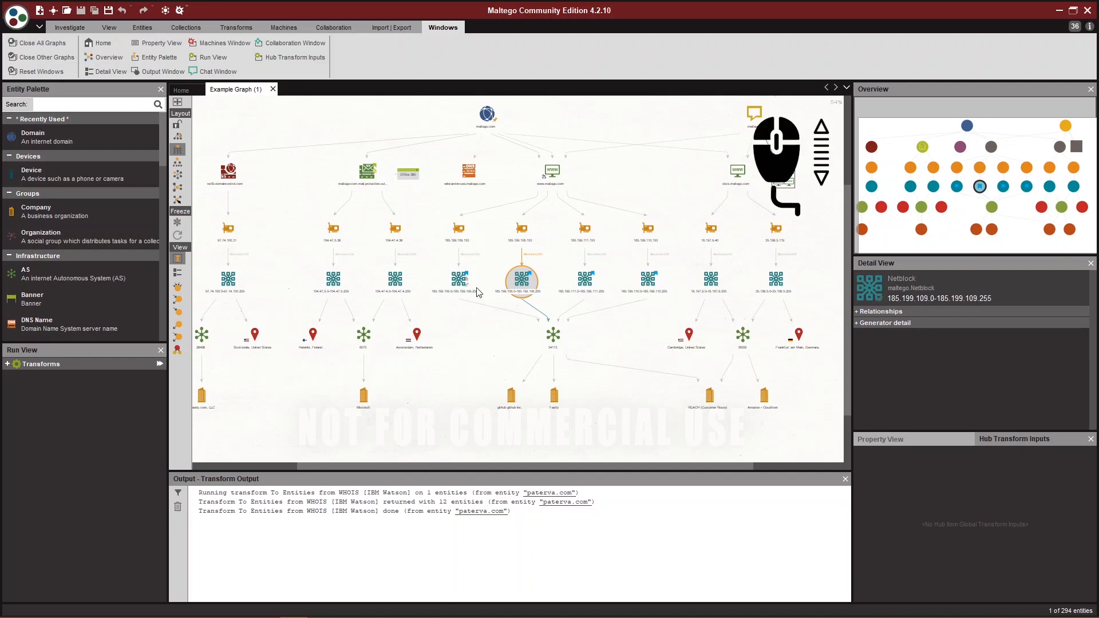
Examine the example graph at different zoom levels, from the coloured-dot overview to the detailed entity icons.
scroll(478, 293, "down", 5)
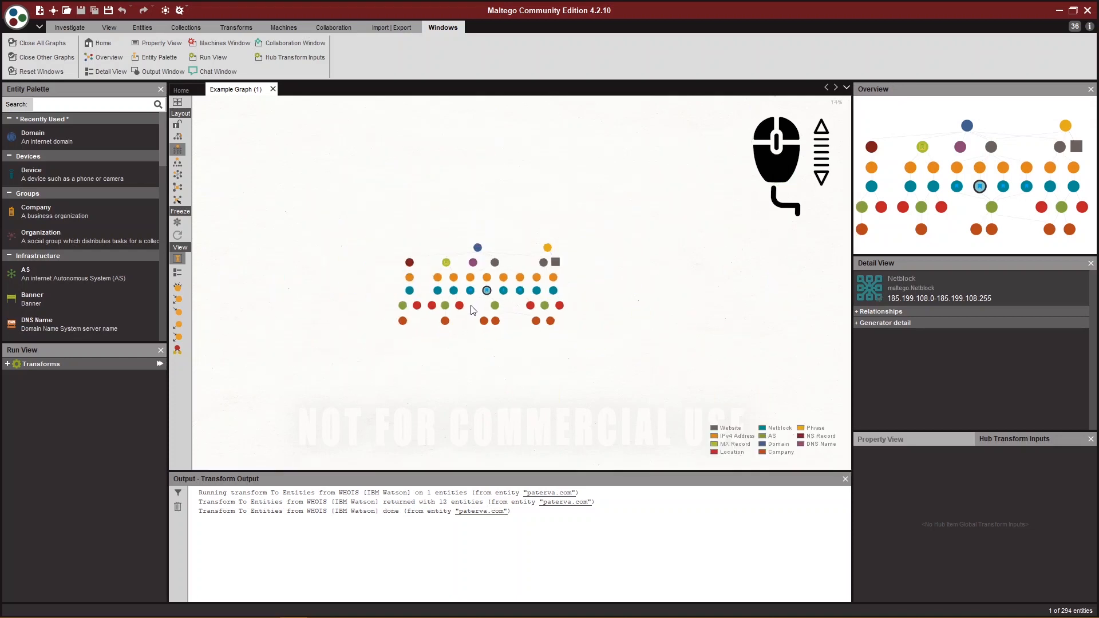
scroll(473, 310, "up", 3)
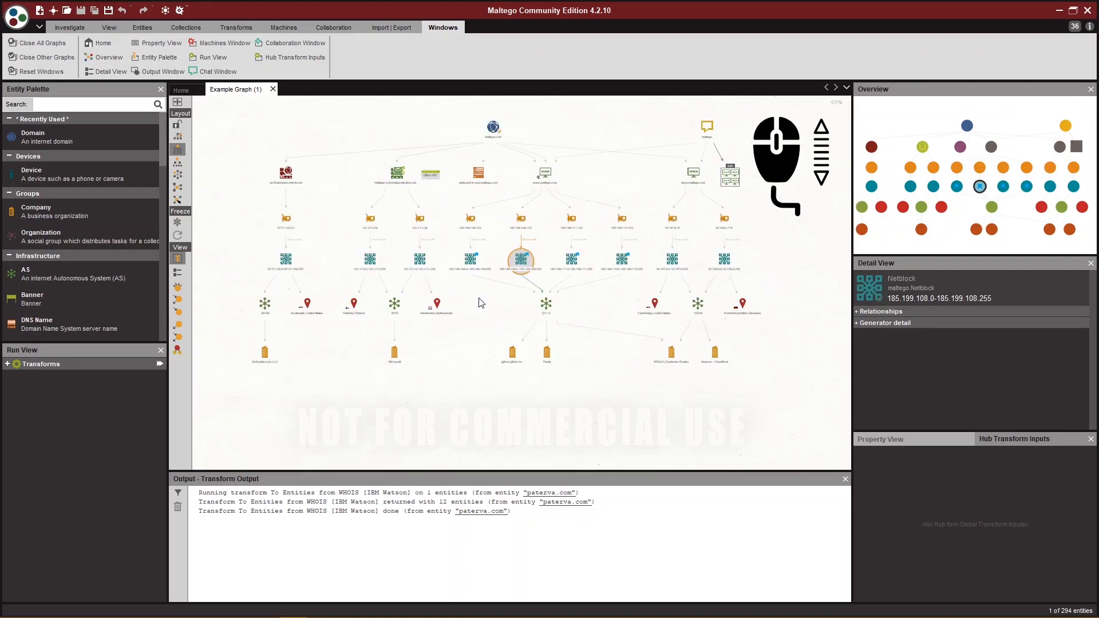
scroll(481, 303, "down", 4)
scroll(481, 298, "up", 4)
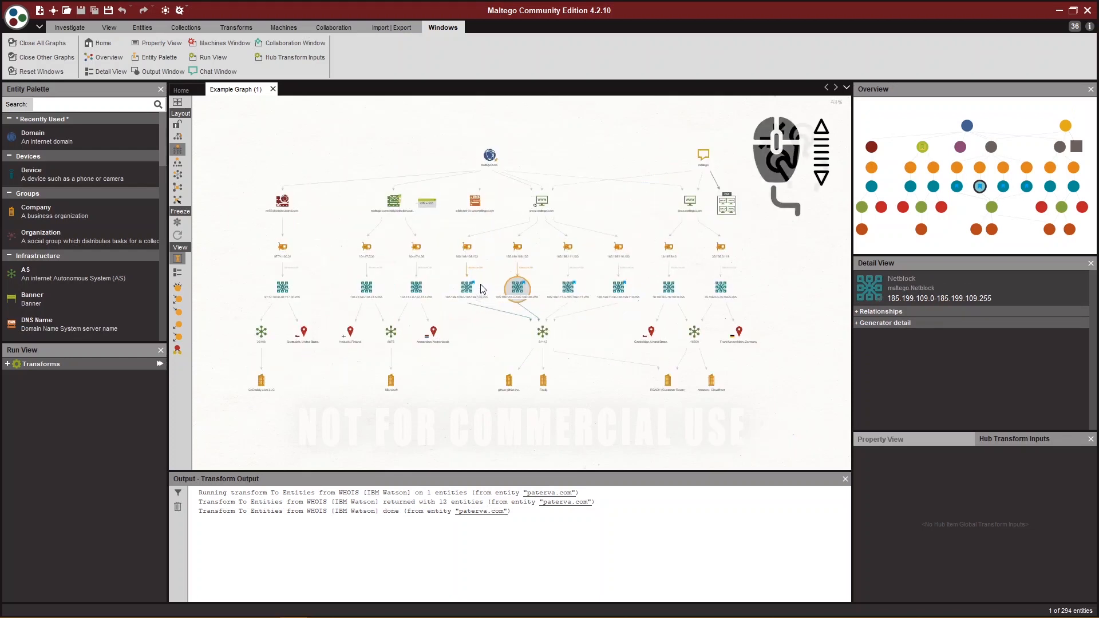
scroll(651, 283, "down", 4)
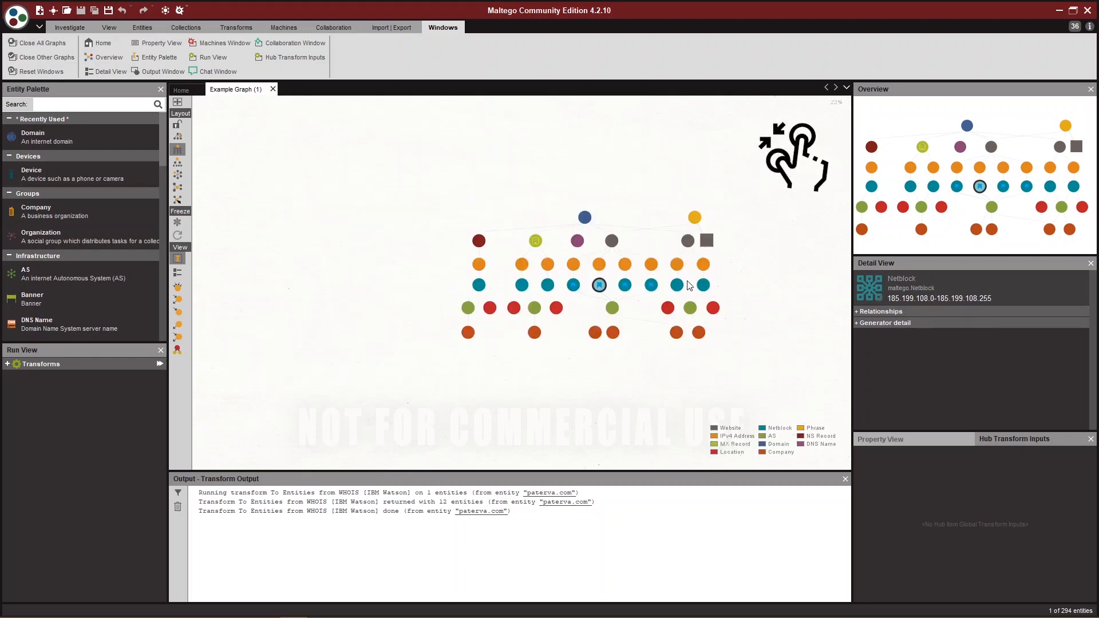
scroll(552, 287, "up", 4)
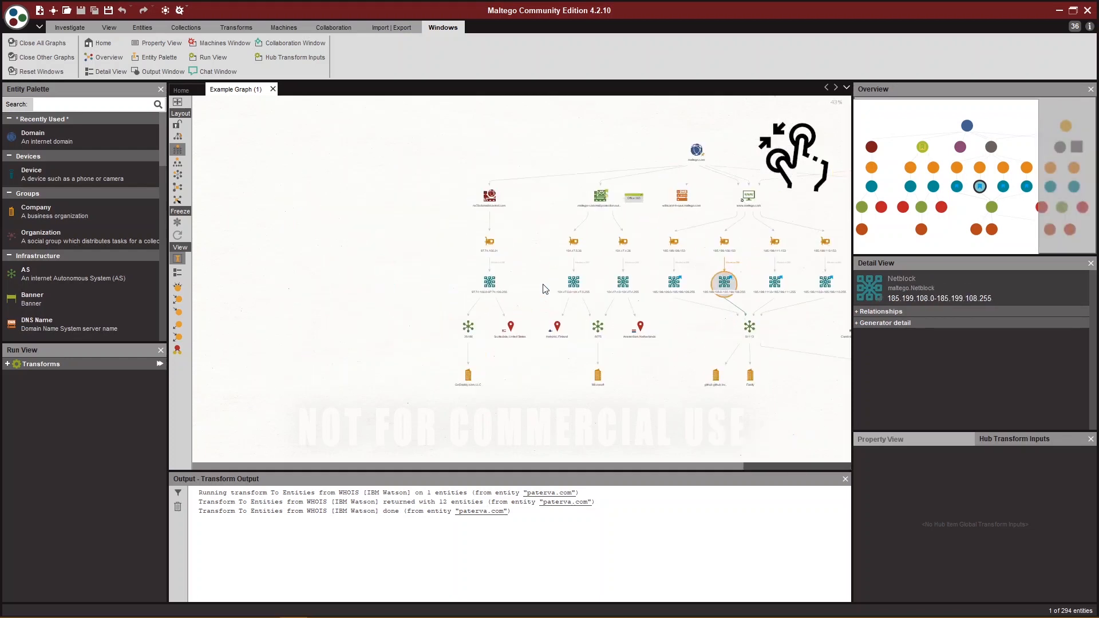
scroll(383, 286, "down", 4)
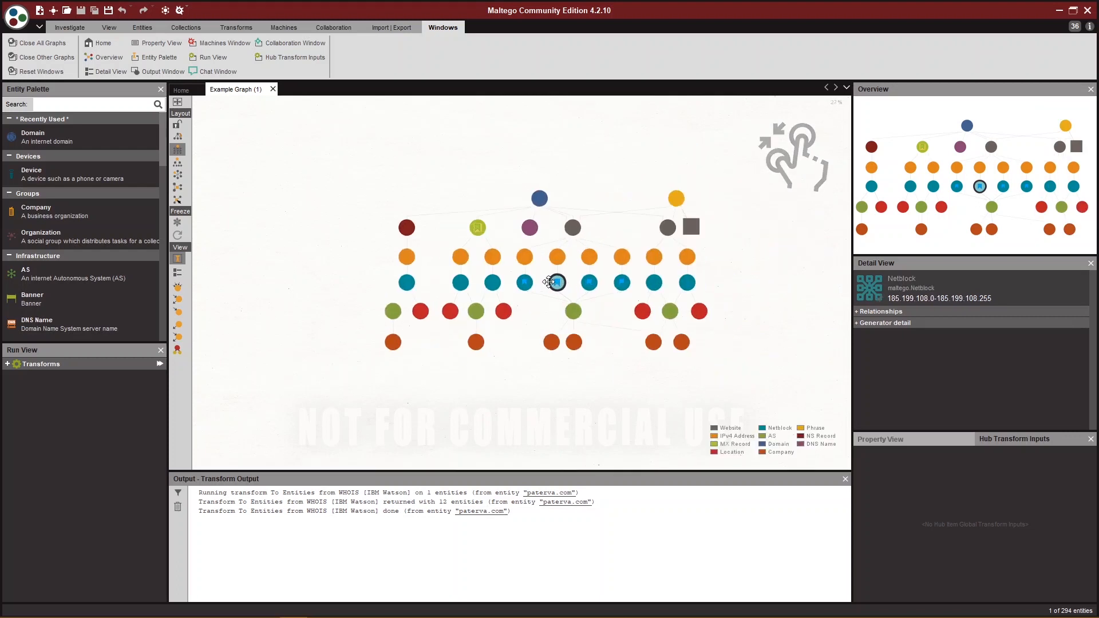
scroll(559, 282, "up", 5)
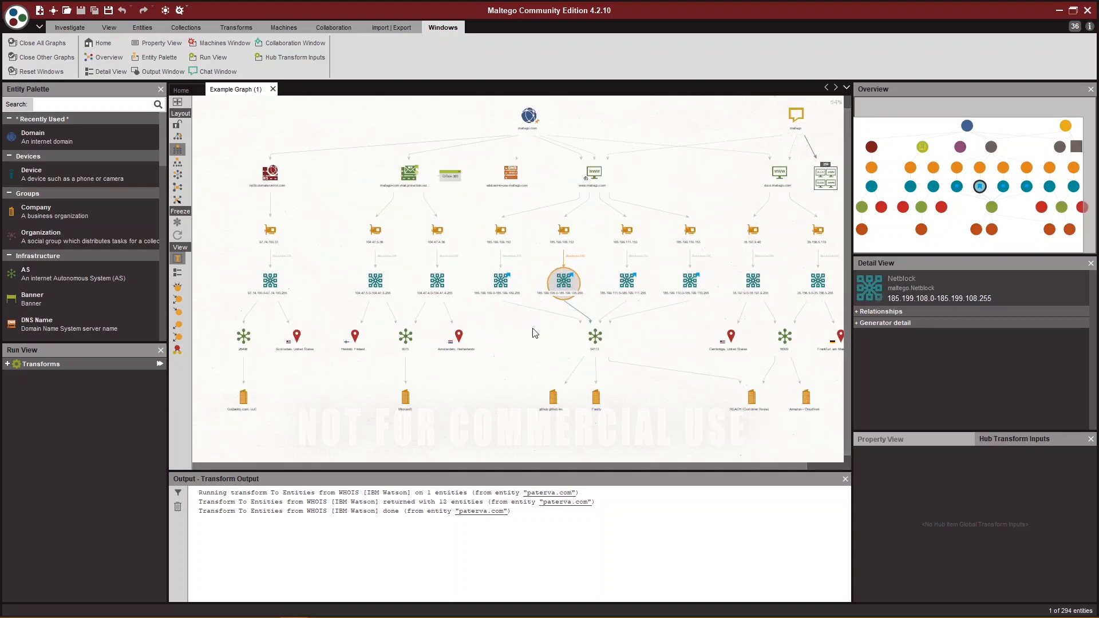
left_click_drag(533, 329, 491, 344)
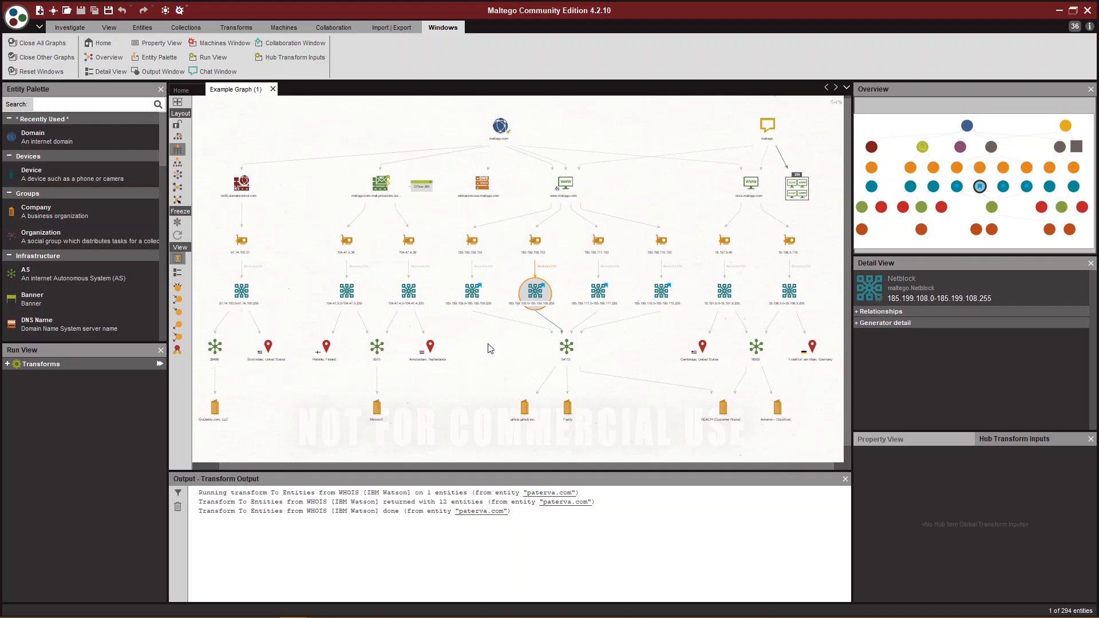
Zoom to IPv4 addresses 185.199.109.153 and 185.199.108.153 with their netblocks selected, and return to the whole graph with nothing selected.
left_click(70, 28)
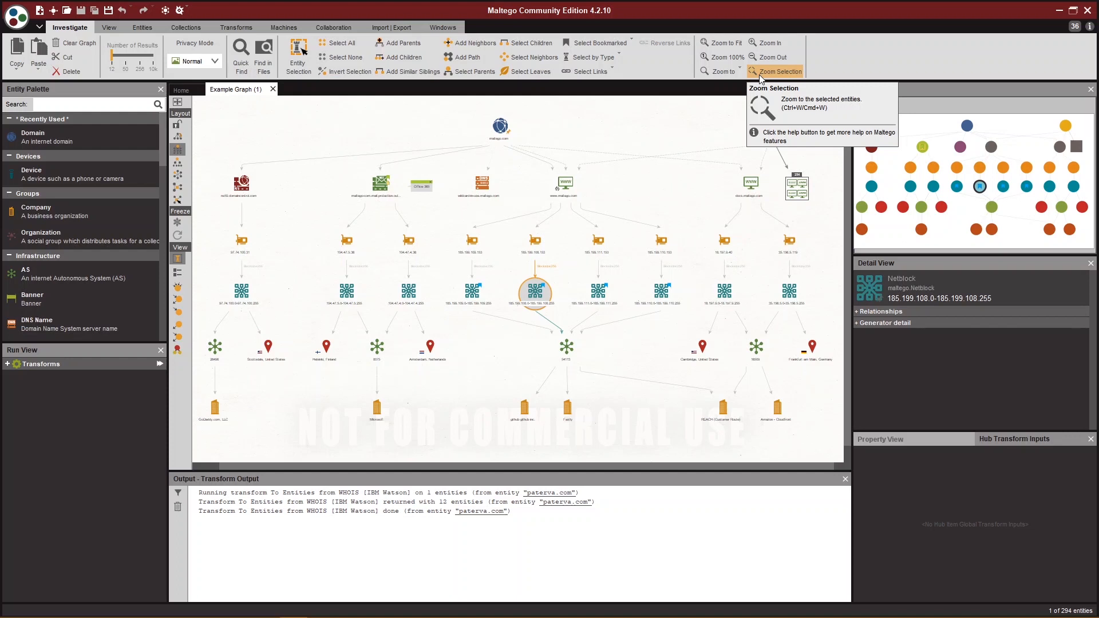
left_click_drag(450, 220, 560, 326)
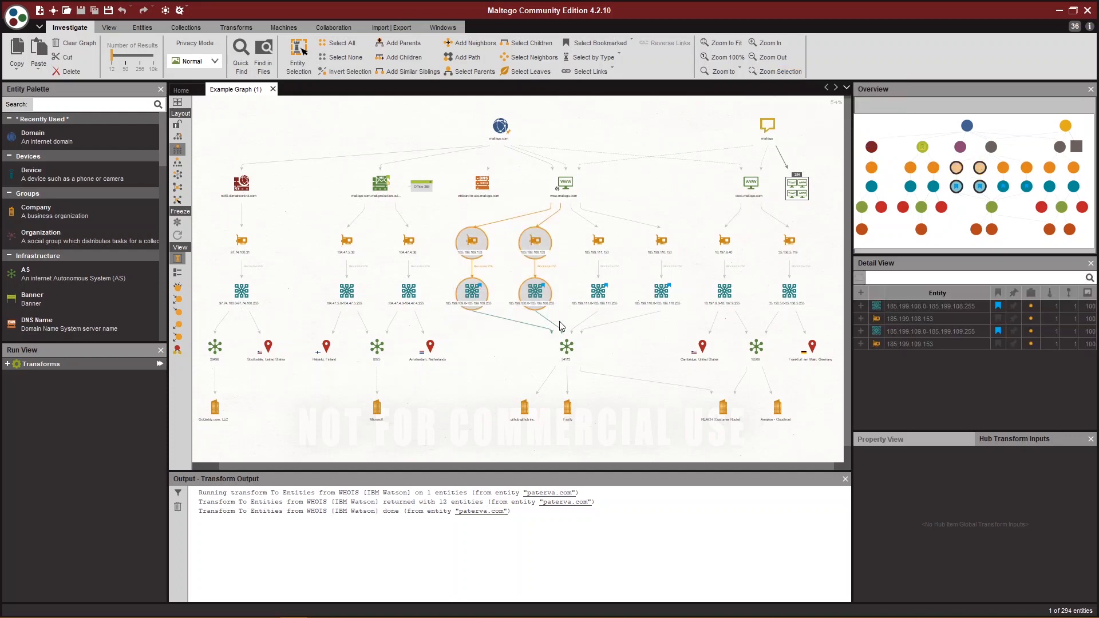
left_click(776, 74)
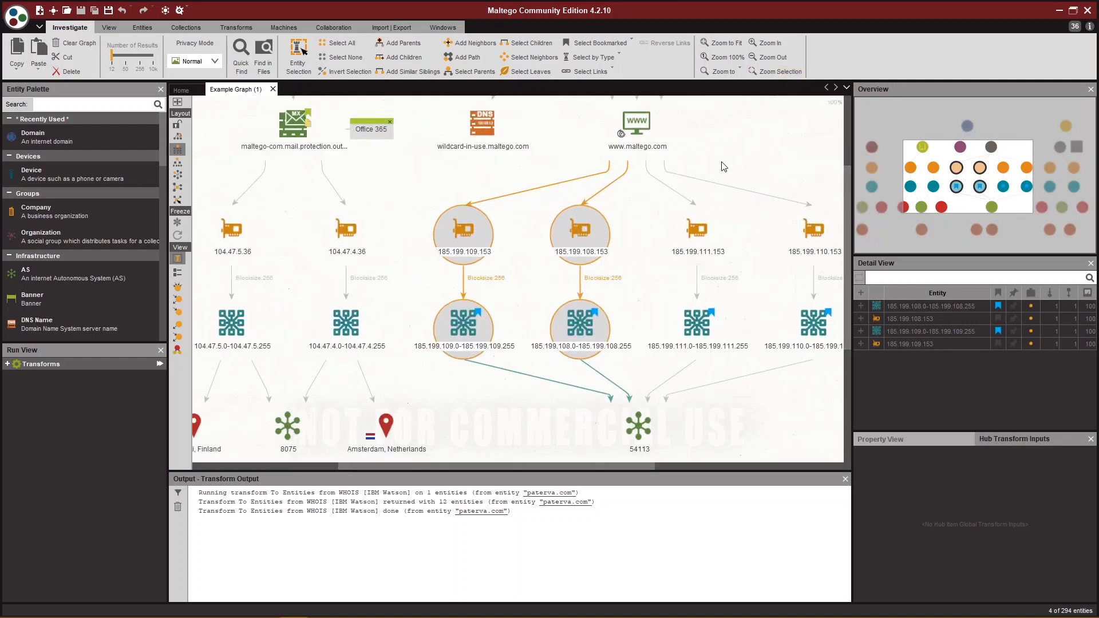
left_click(730, 49)
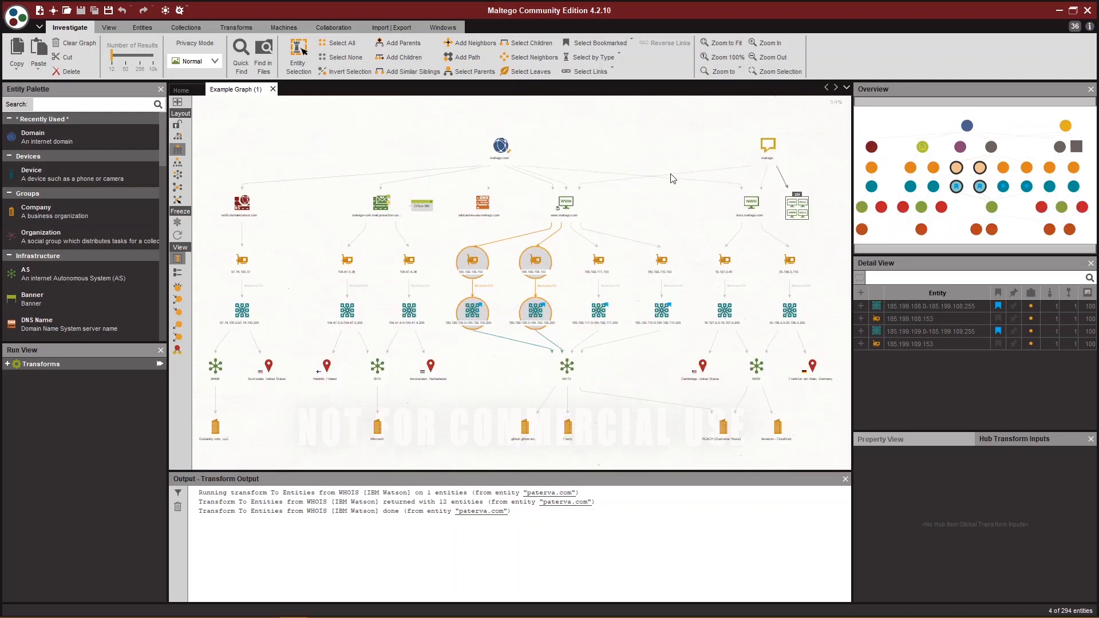
left_click(646, 214)
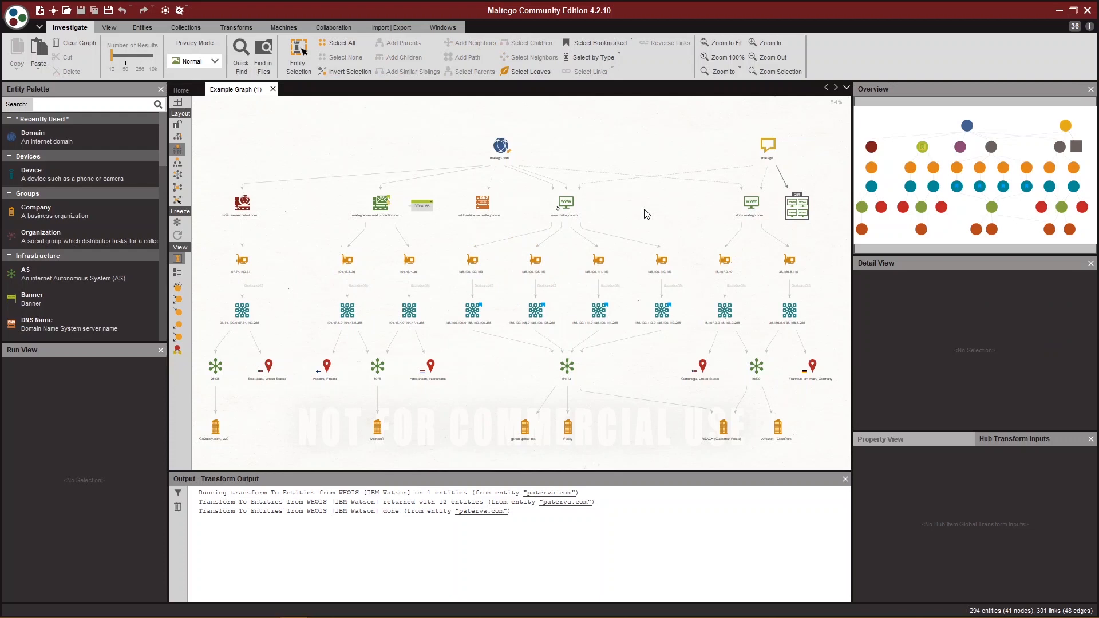
Select all DNS Name entities in the graph by type, and clear the selection again.
left_click(619, 56)
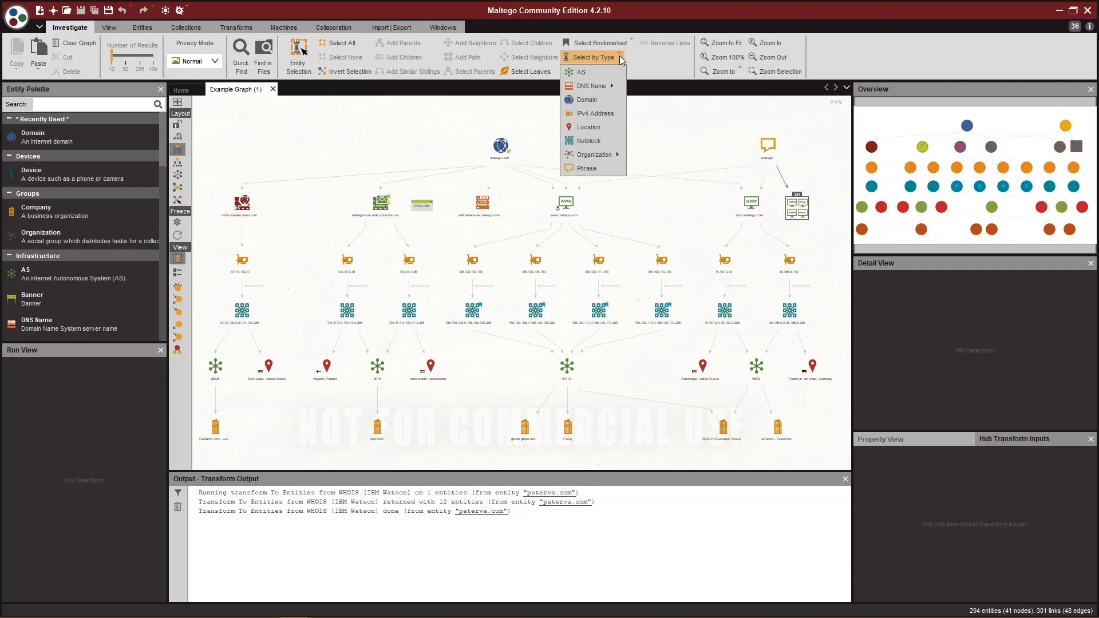
left_click(596, 86)
left_click(595, 86)
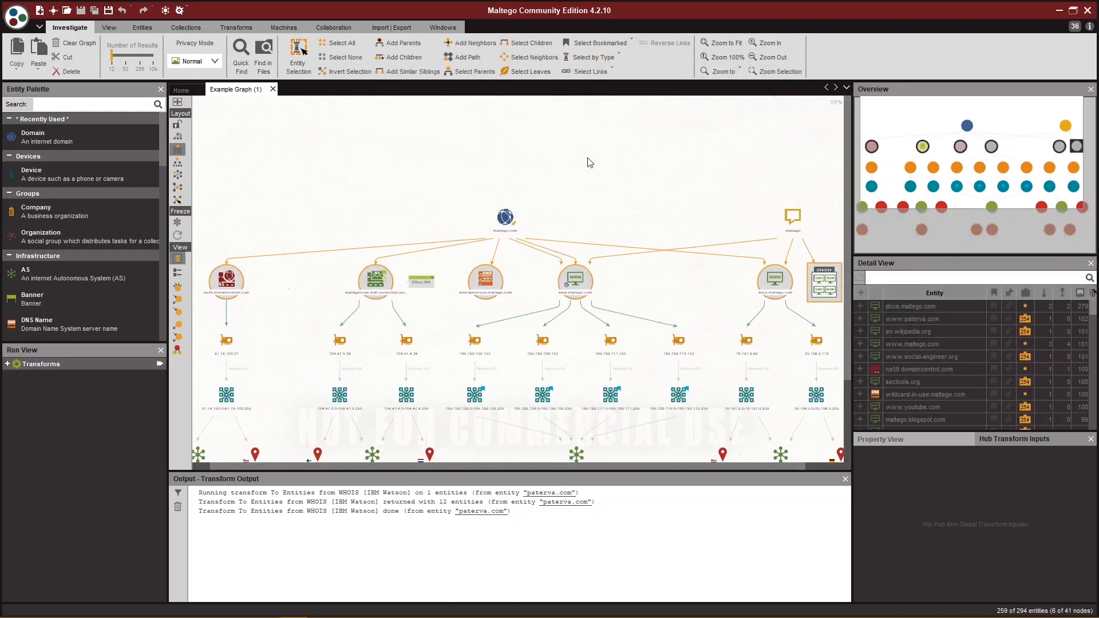
left_click(590, 170)
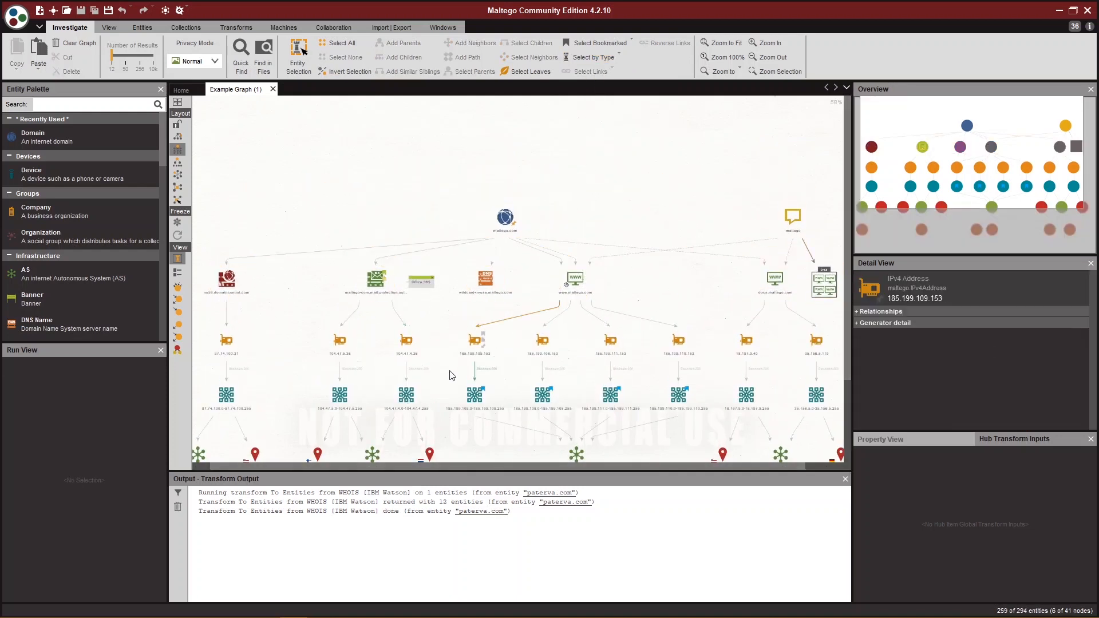
left_click(712, 403)
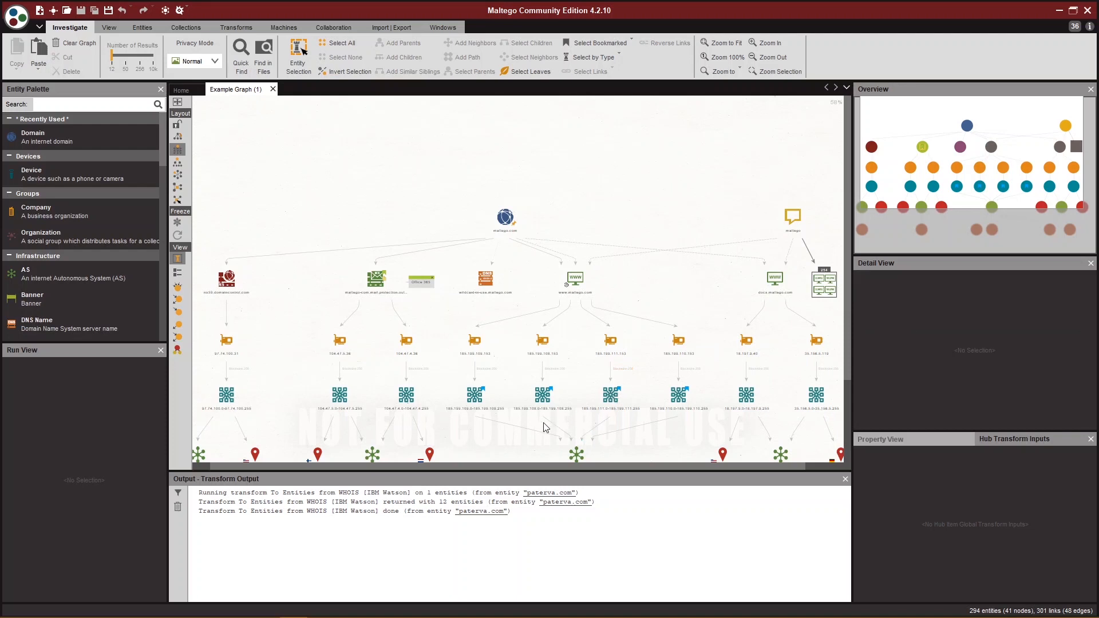
Select all entities with a blue bookmark and zoom to the selection.
left_click(621, 47)
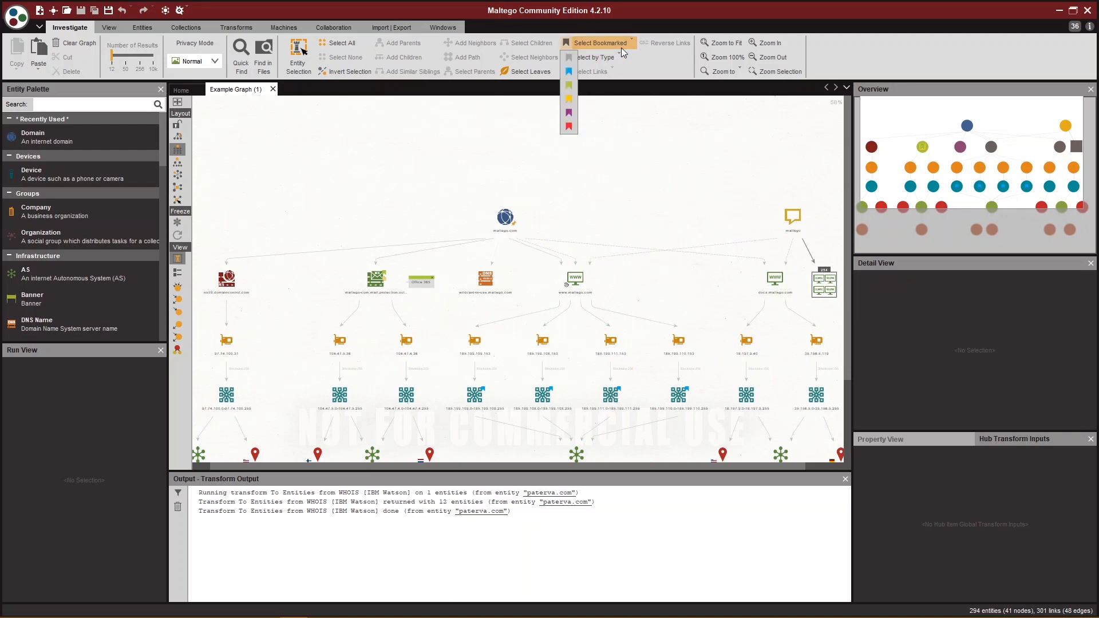
left_click(570, 70)
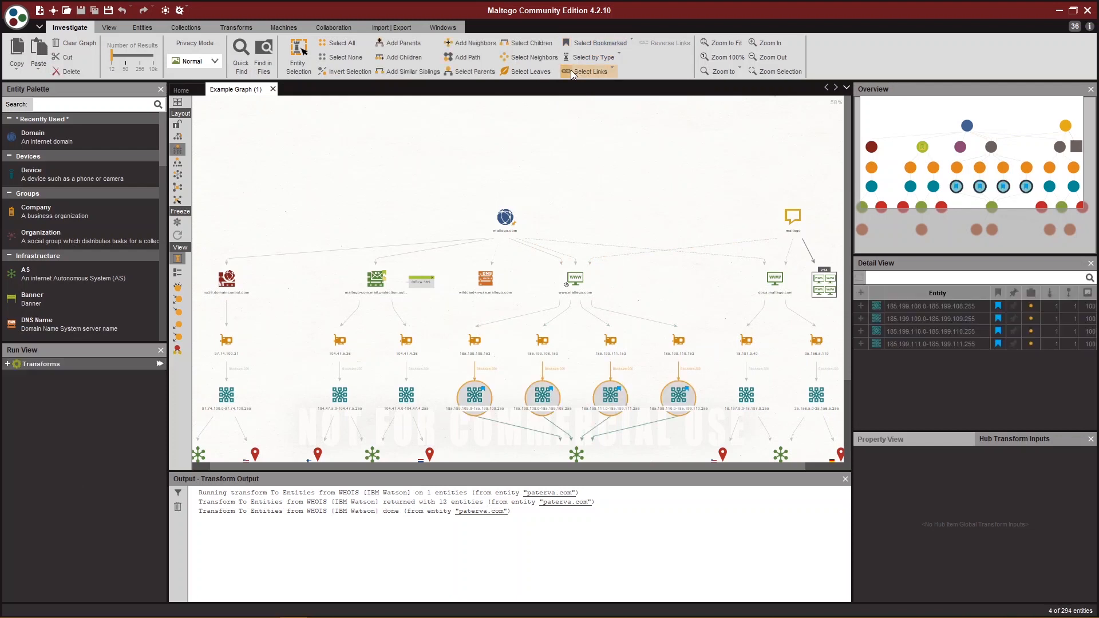
left_click(764, 73)
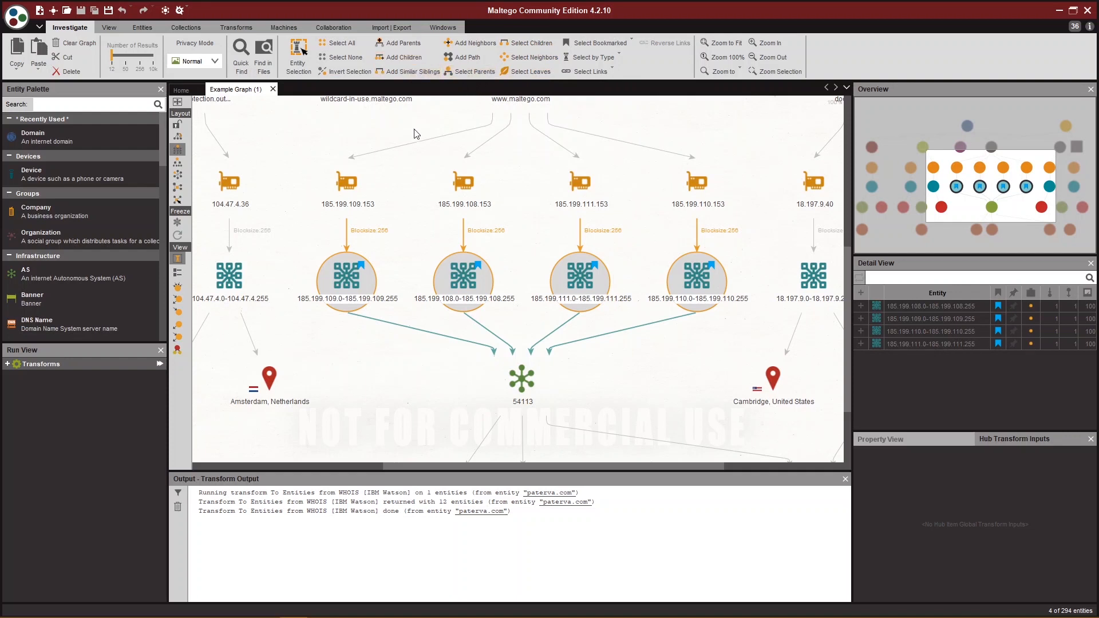
Add the child of IPv4 address 185.199.108.153 to its selection, and reselect the address to select only its child netblock.
left_click(464, 189)
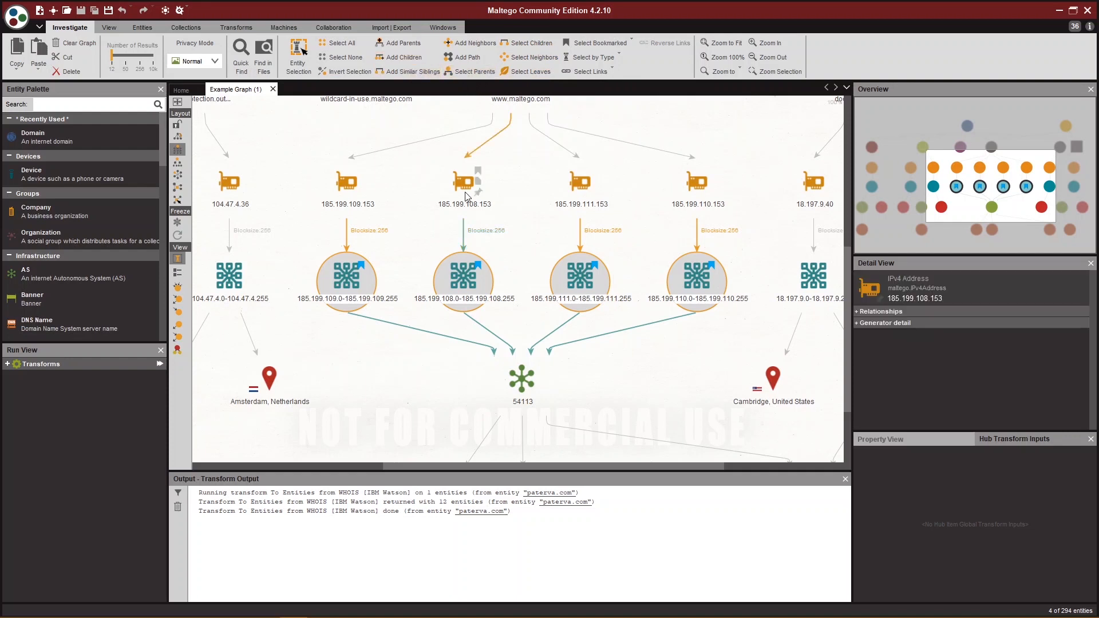
left_click(396, 57)
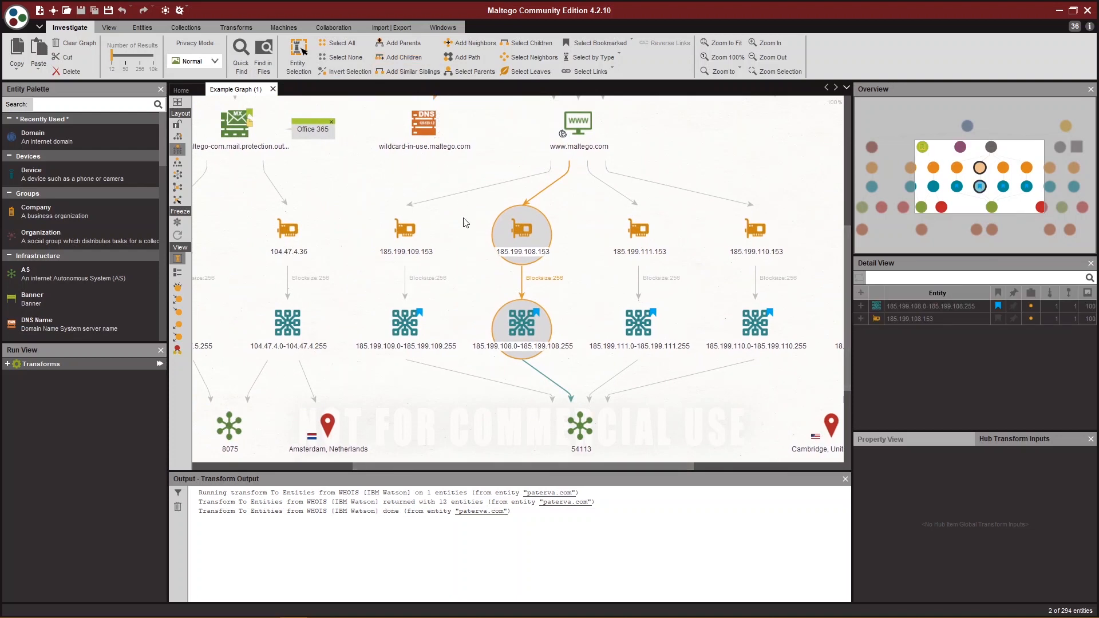
left_click(509, 235)
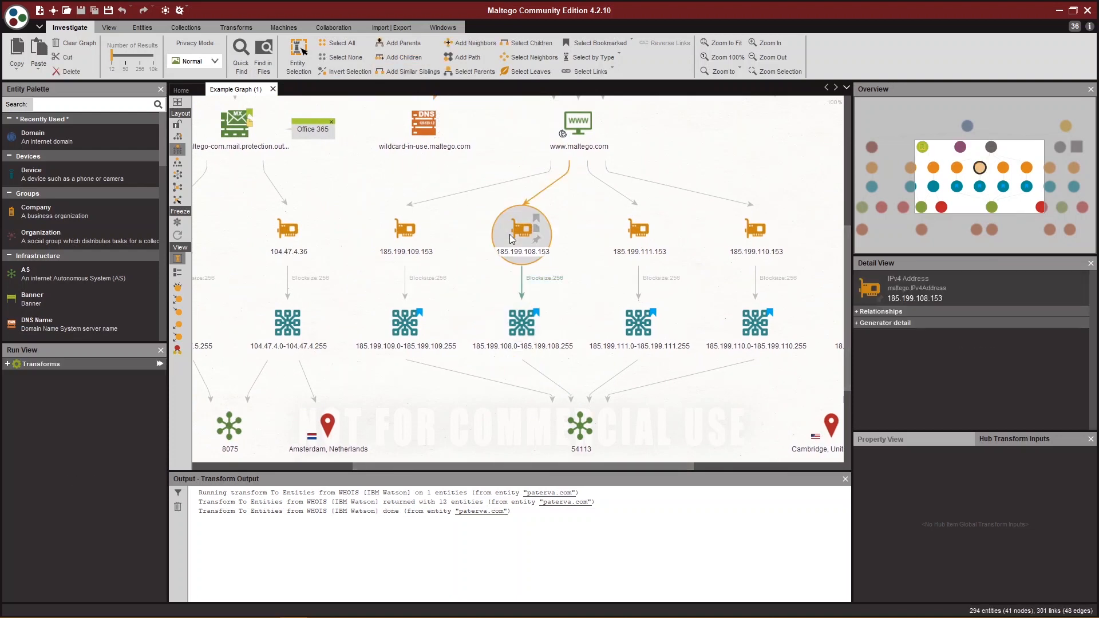
left_click(528, 50)
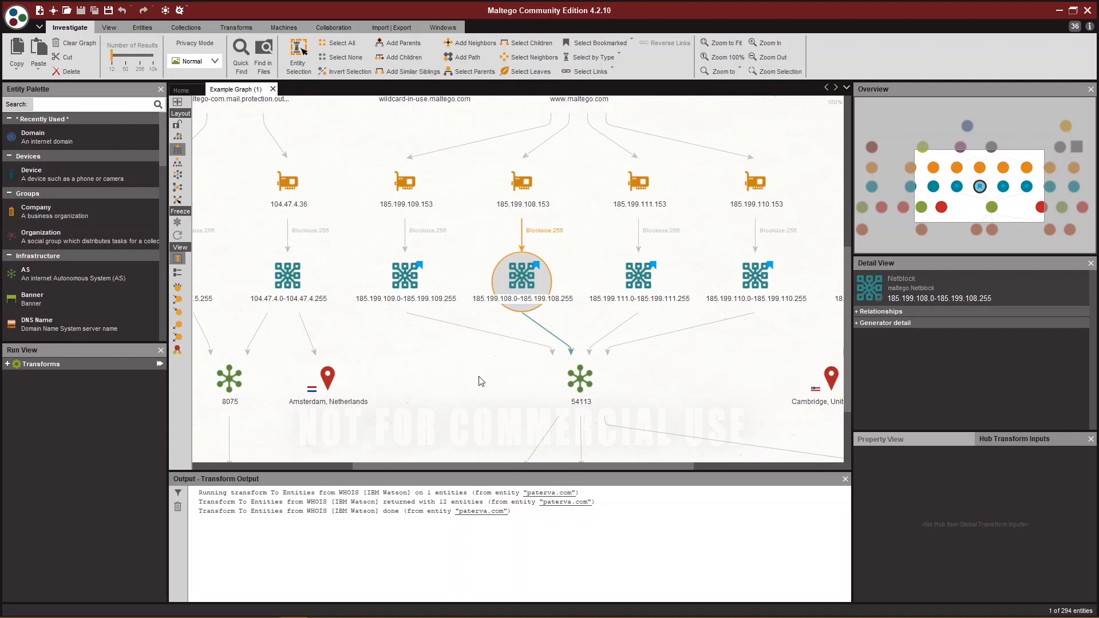
left_click_drag(571, 162, 428, 294)
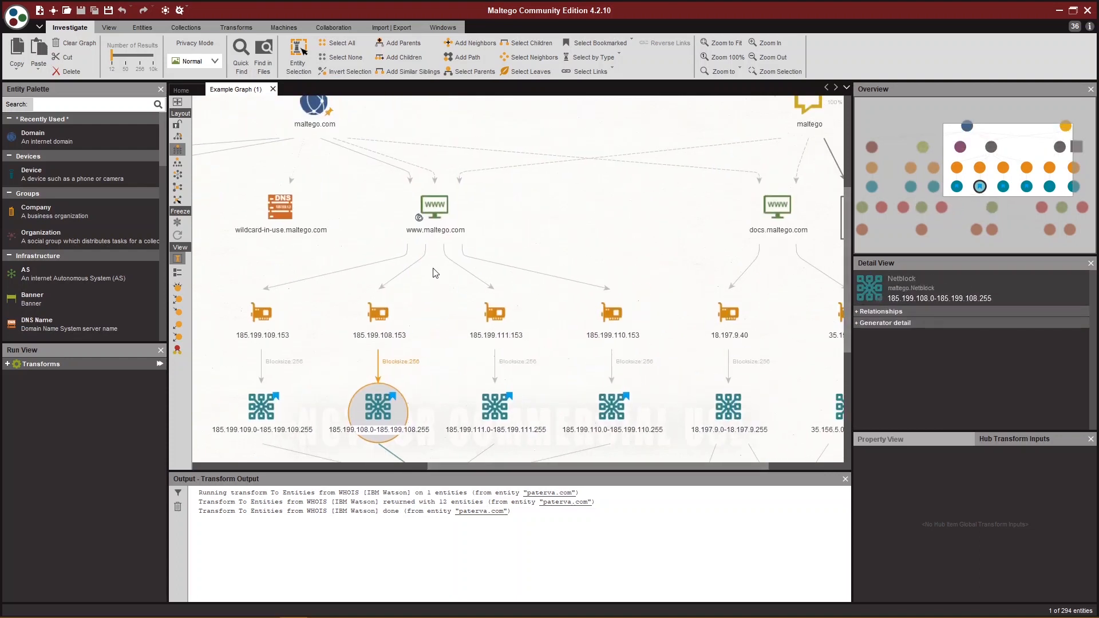
left_click(430, 222)
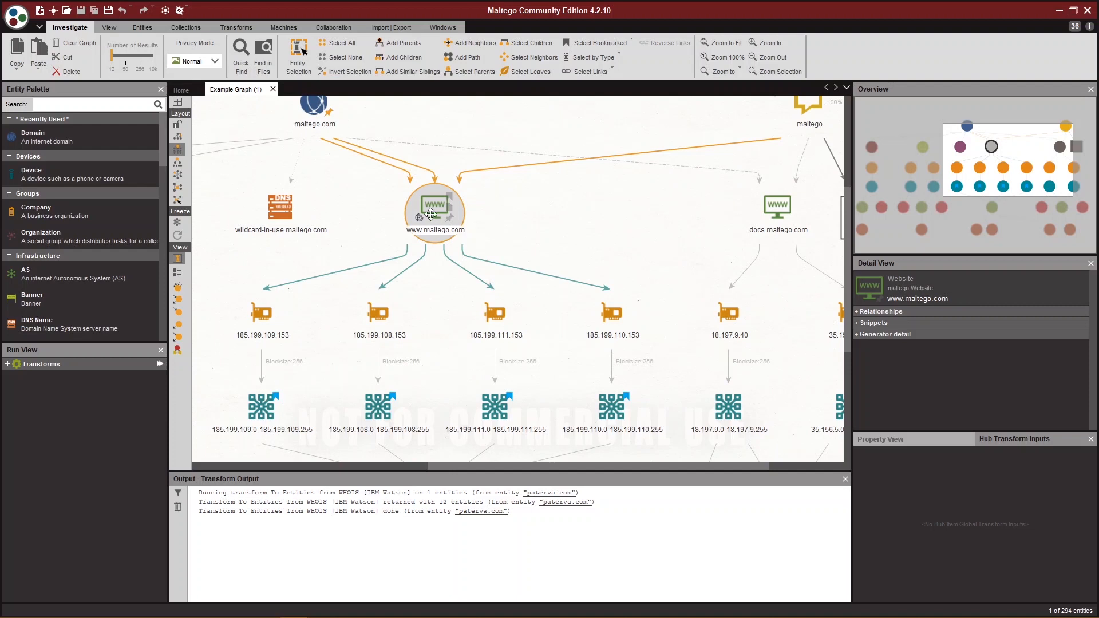
left_click(468, 72)
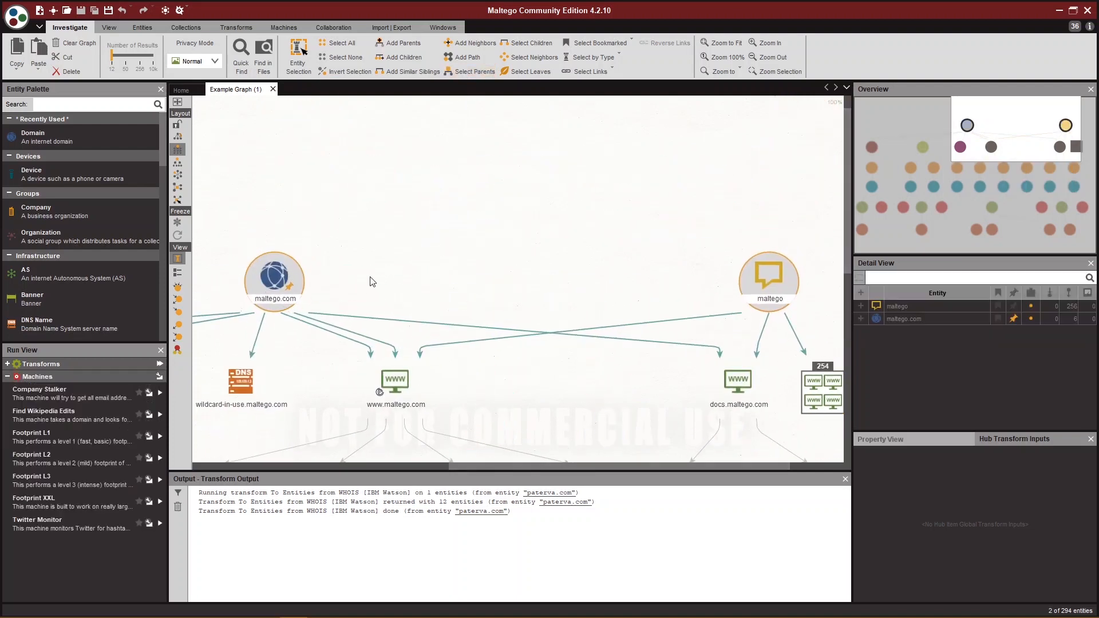
left_click(419, 382)
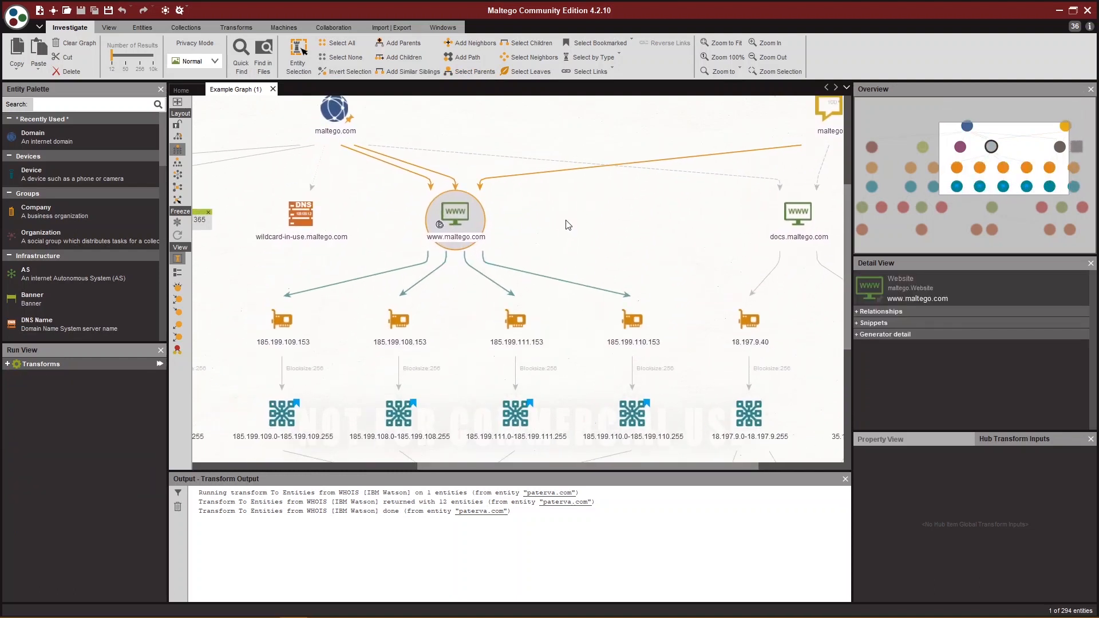
left_click(544, 43)
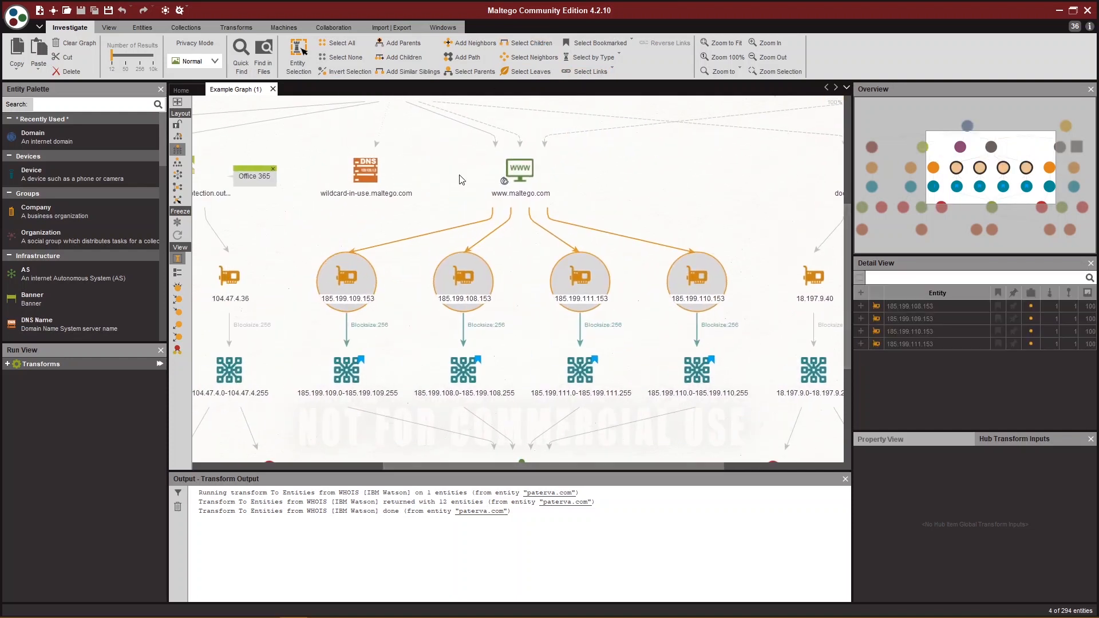
left_click(518, 171)
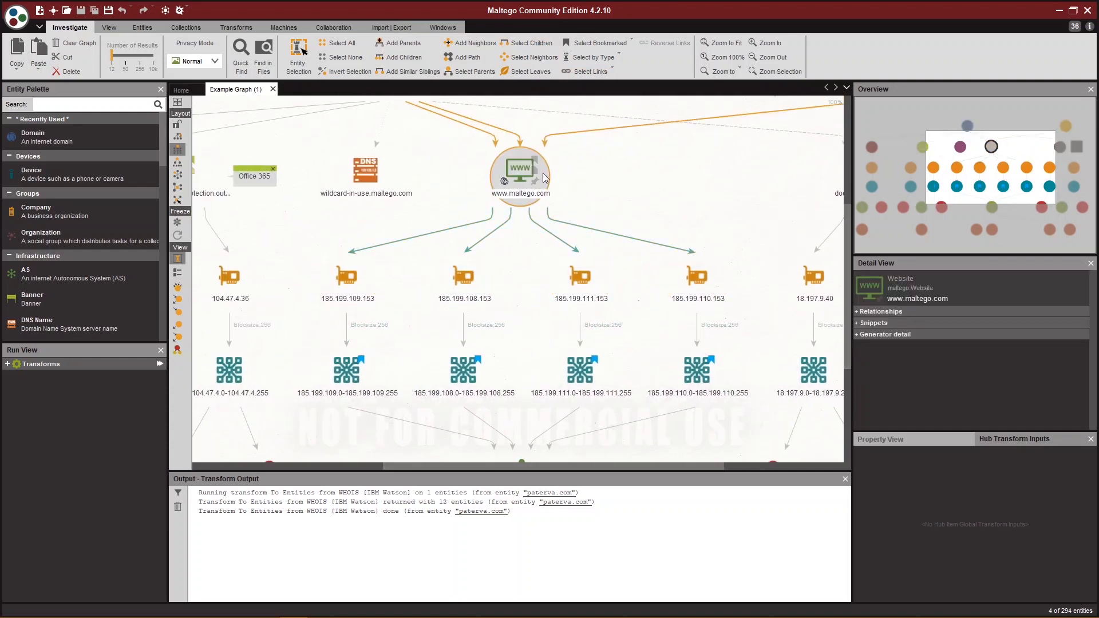
left_click(542, 55)
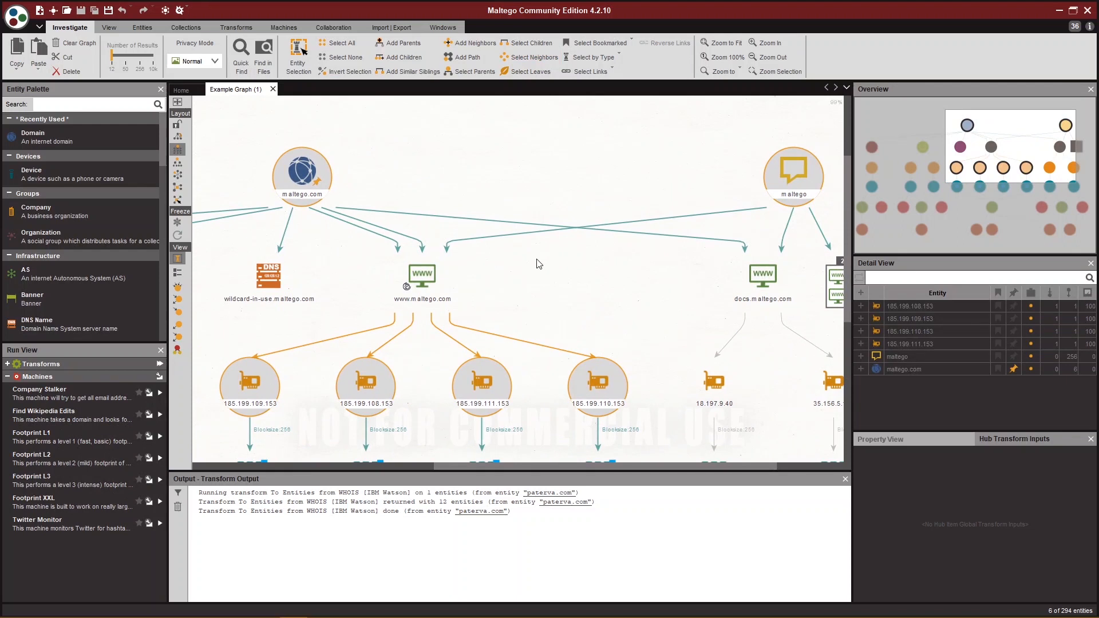
left_click(535, 268)
Select the Microsoft company and maltego.com domain entities together, and add the path between them to the selection.
scroll(524, 309, "down", 3)
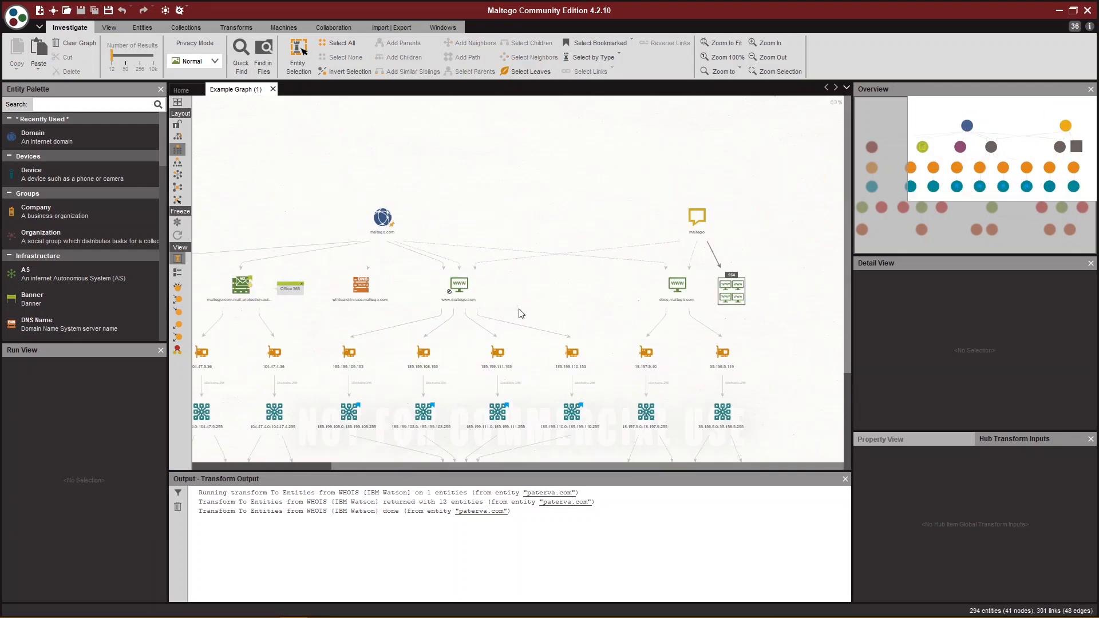
left_click_drag(630, 188, 620, 198)
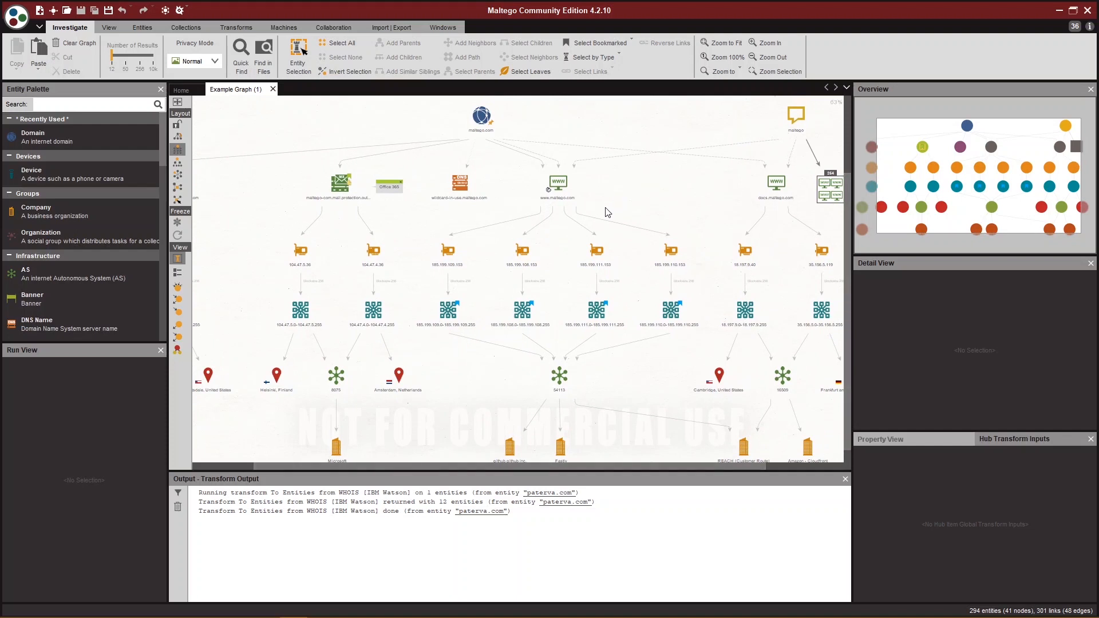
left_click_drag(472, 395, 478, 389)
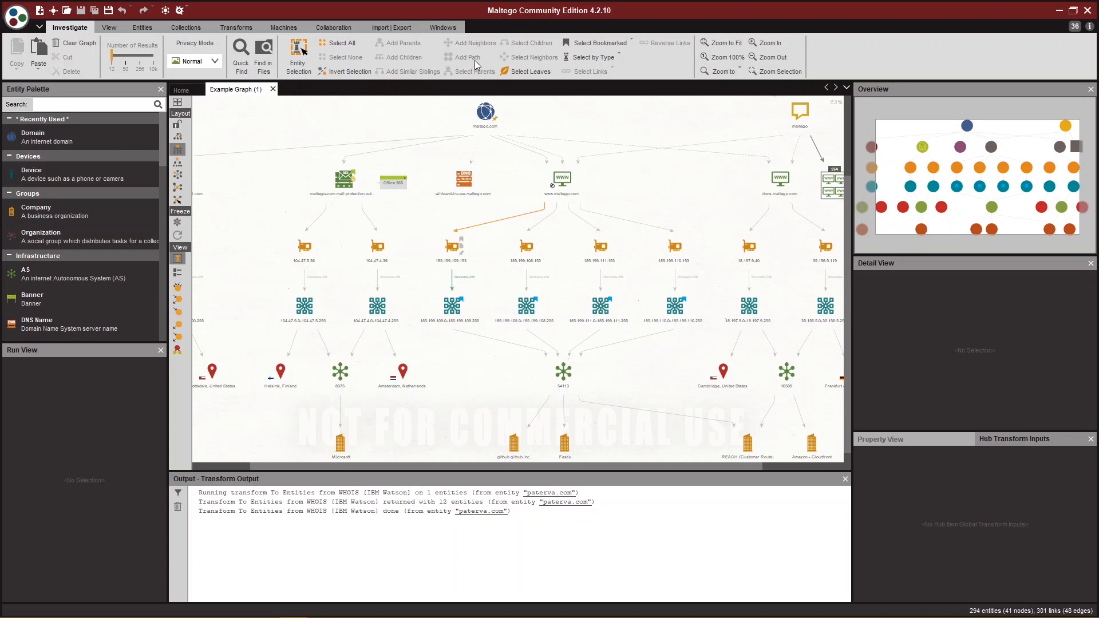
left_click(343, 452)
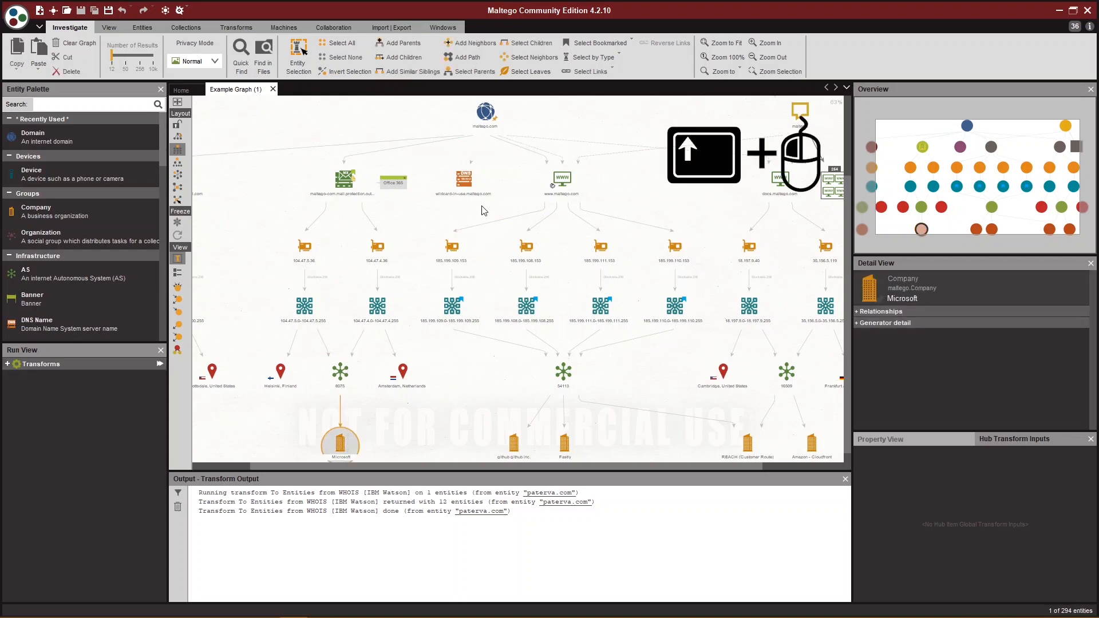
left_click(485, 118, "shift")
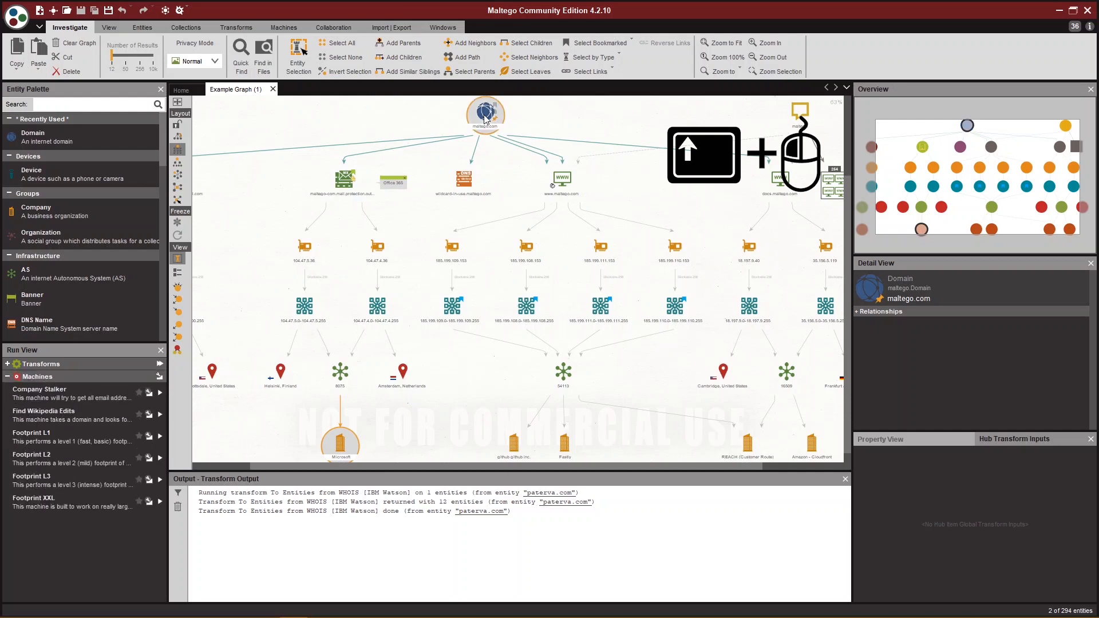
left_click(467, 58)
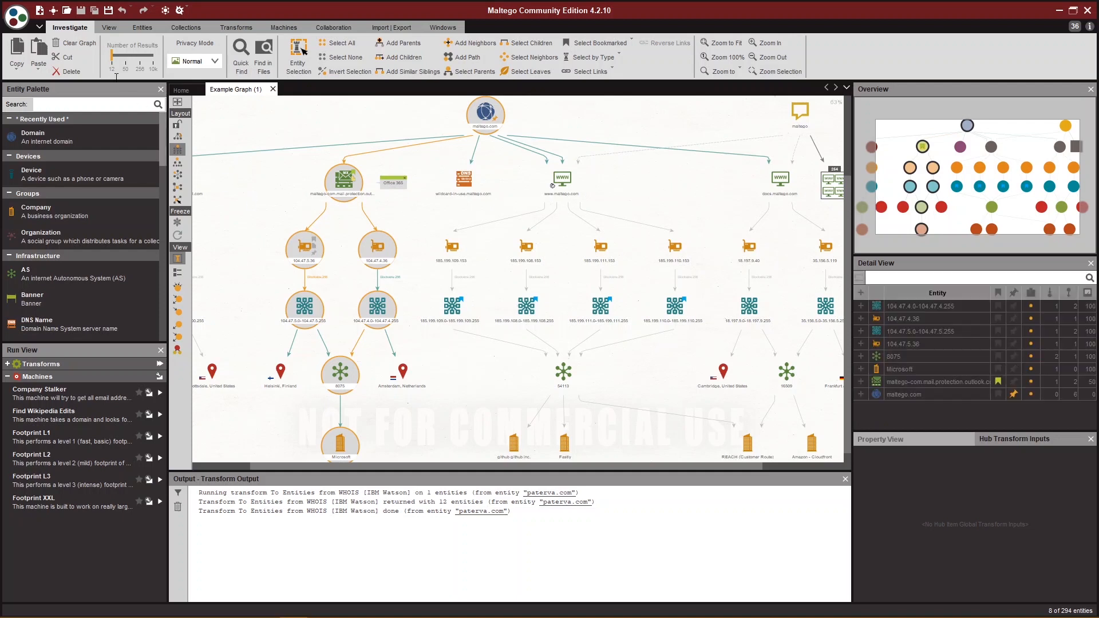
Create a new graph and add a Domain entity from the Infrastructure group to it.
left_click(40, 11)
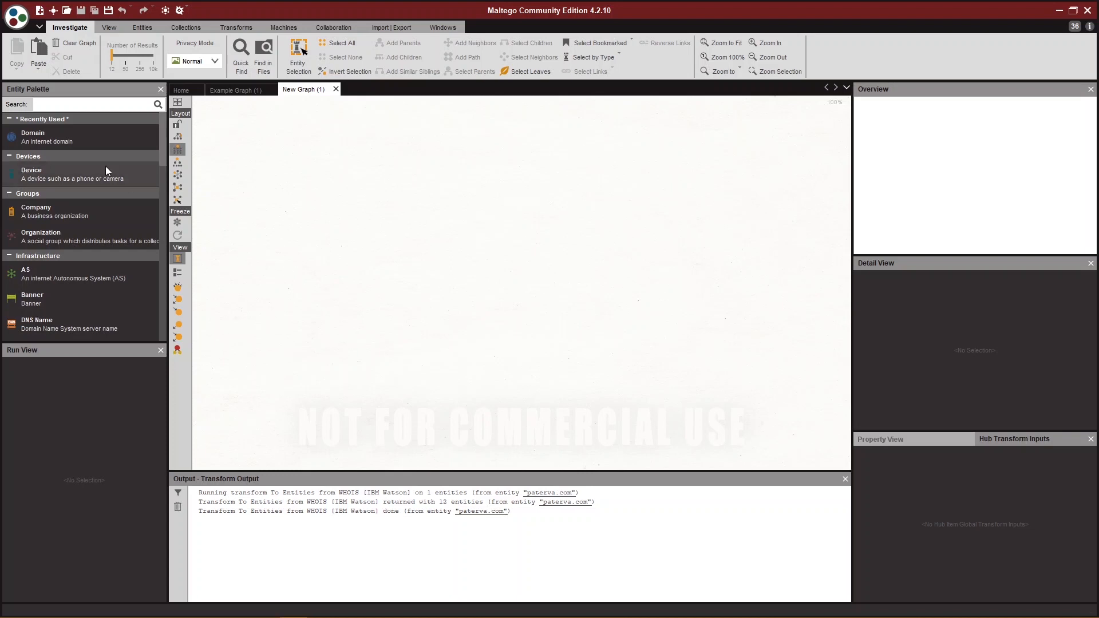
scroll(80, 249, "down", 3)
scroll(72, 259, "down", 2)
left_click_drag(21, 250, 444, 264)
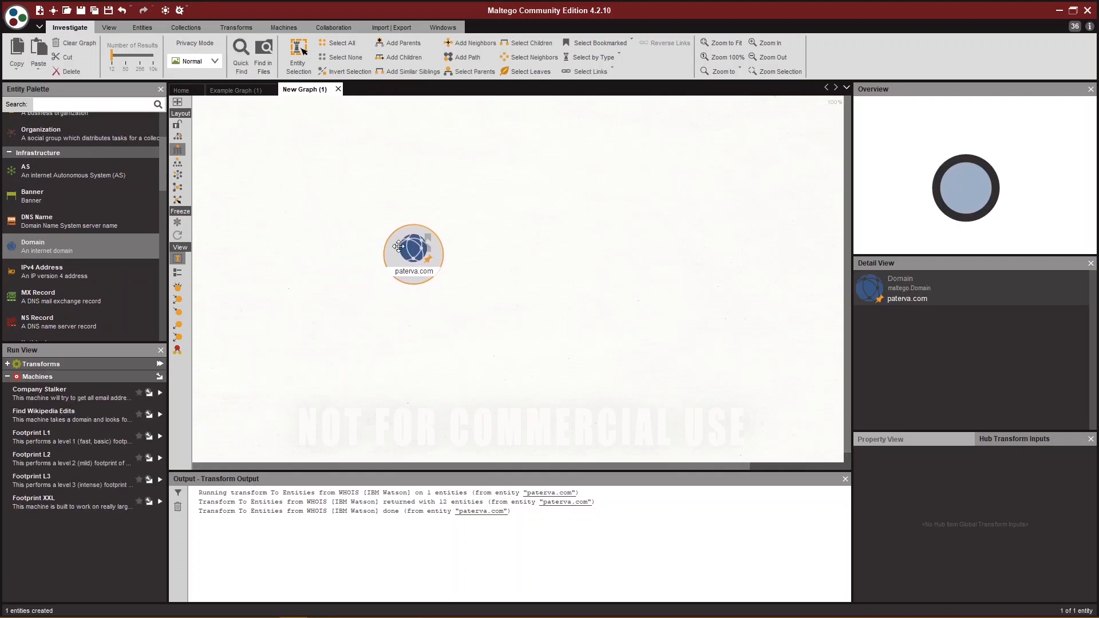
Run the To Entities from WHOIS [IBM Watson] transform on the paterva.com domain entity.
right_click(398, 246)
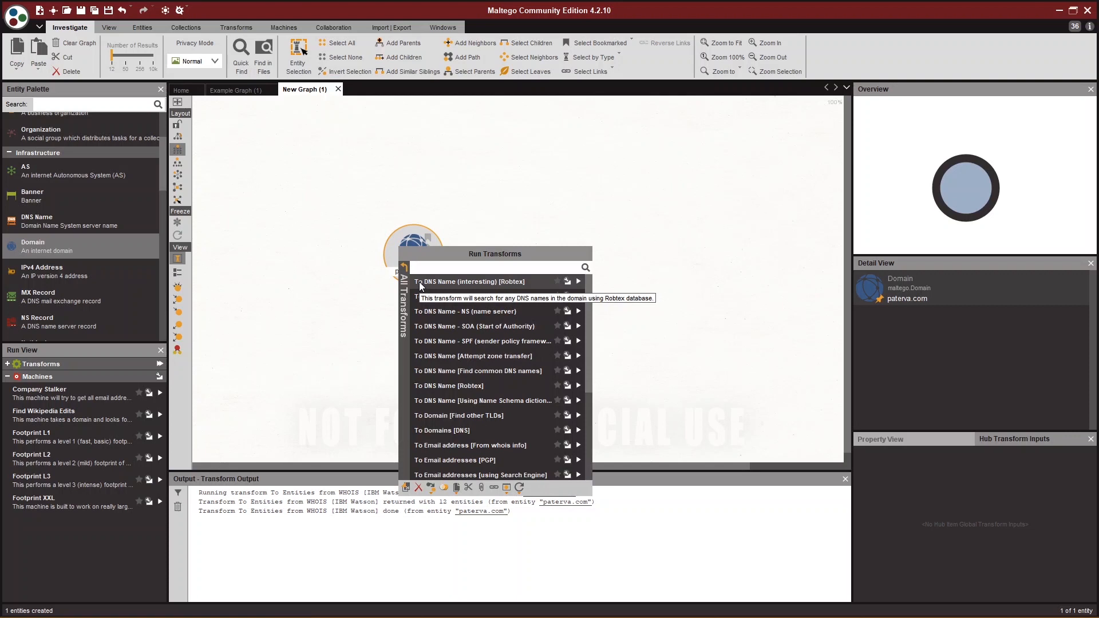
scroll(458, 390, "down", 3)
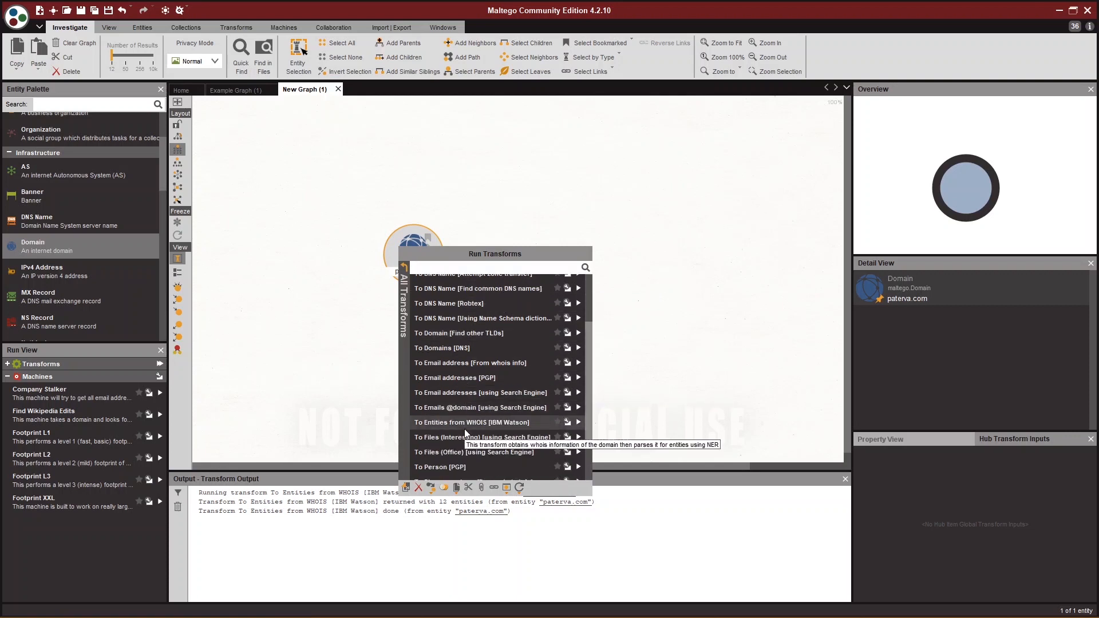
left_click(465, 427)
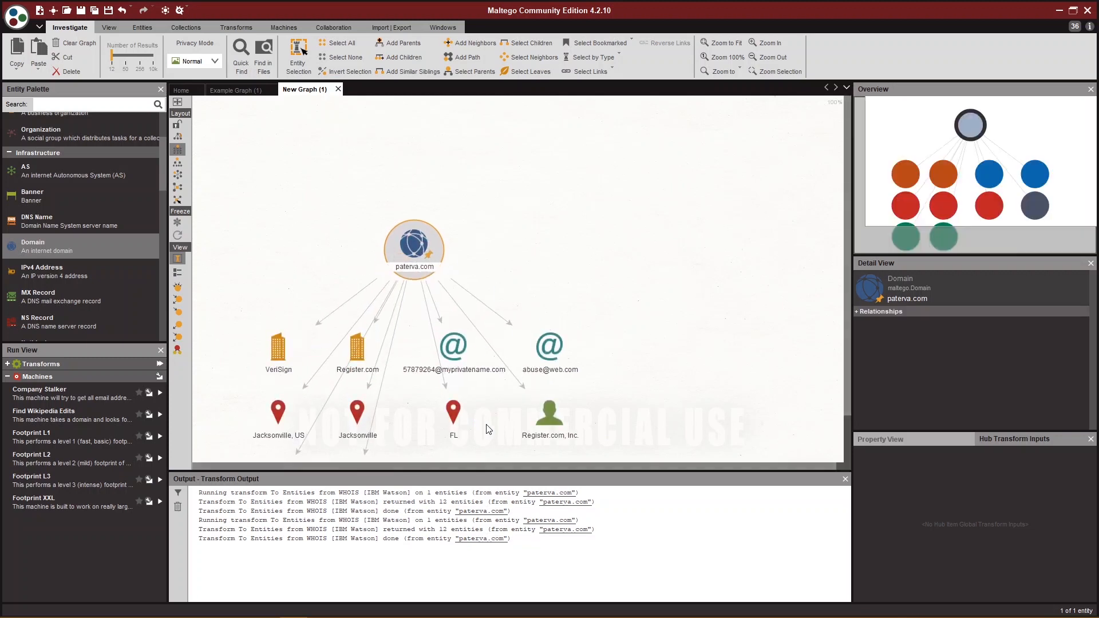
Select the second e-mail address entity under paterva.com, add its similar siblings to the selection, and clear the selection.
left_click(538, 357)
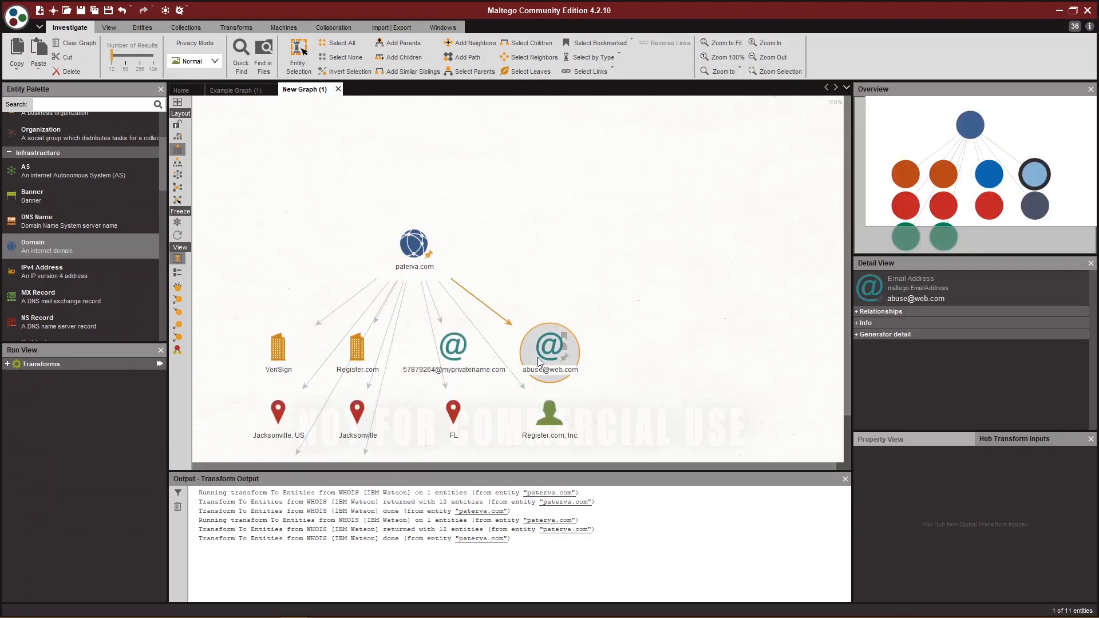
left_click(414, 74)
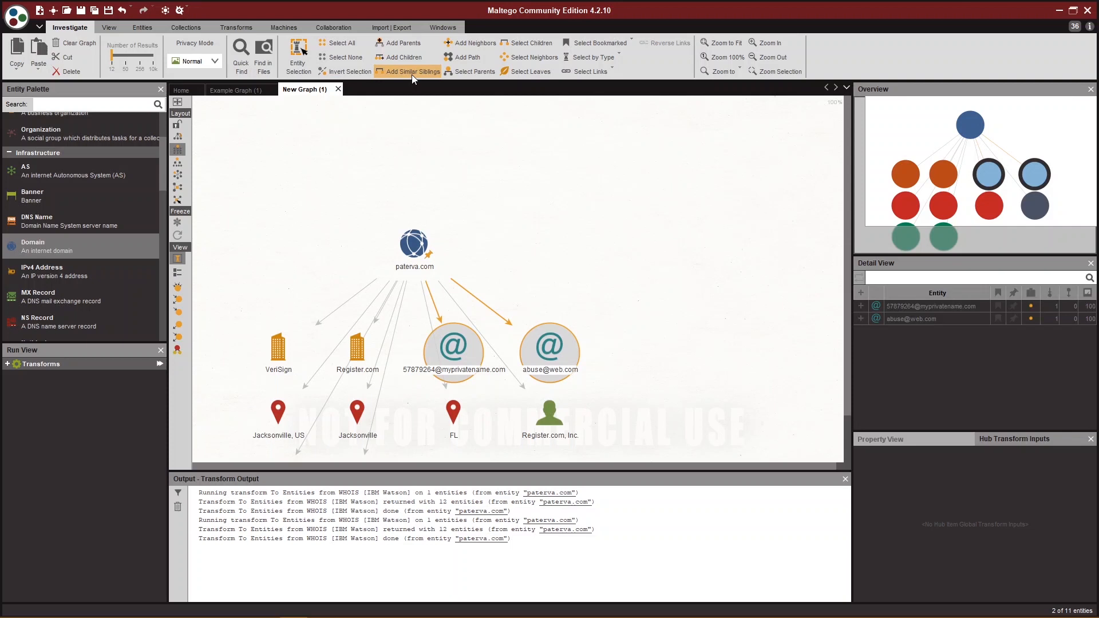
left_click_drag(624, 316, 646, 279)
left_click(645, 282)
Select all Email Address entities in the new graph by type, and clear the selection again.
left_click(600, 56)
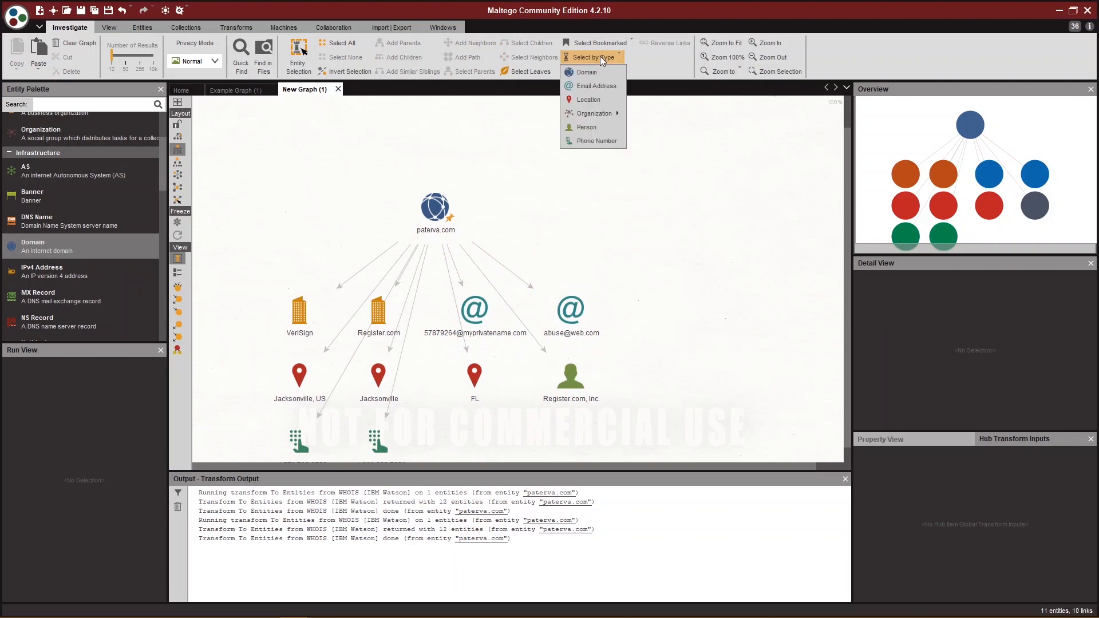
left_click(597, 88)
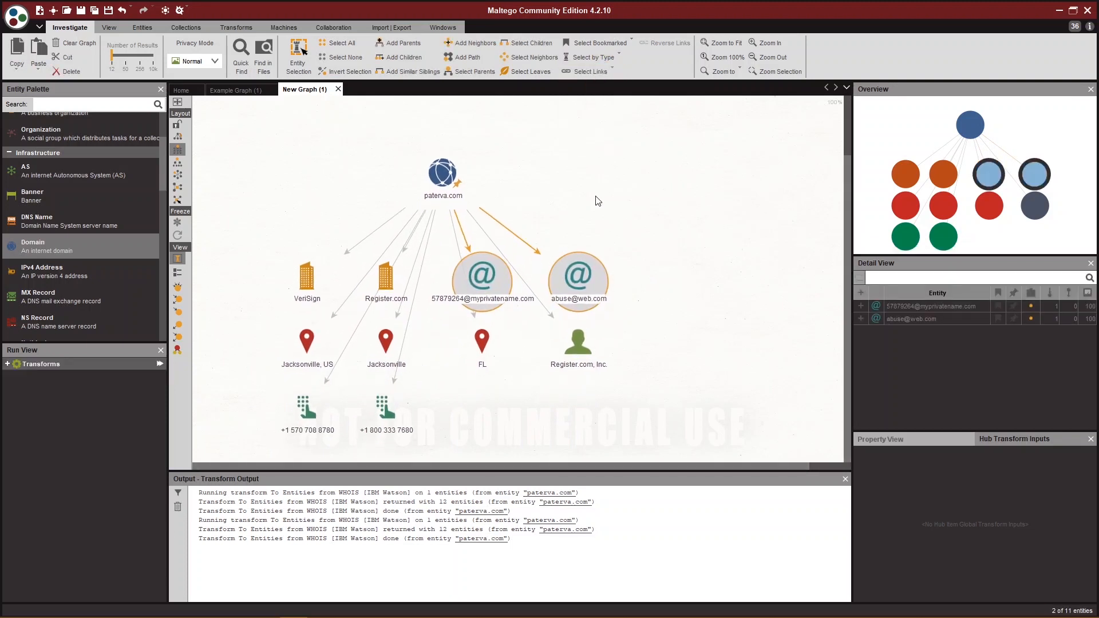
left_click(599, 200)
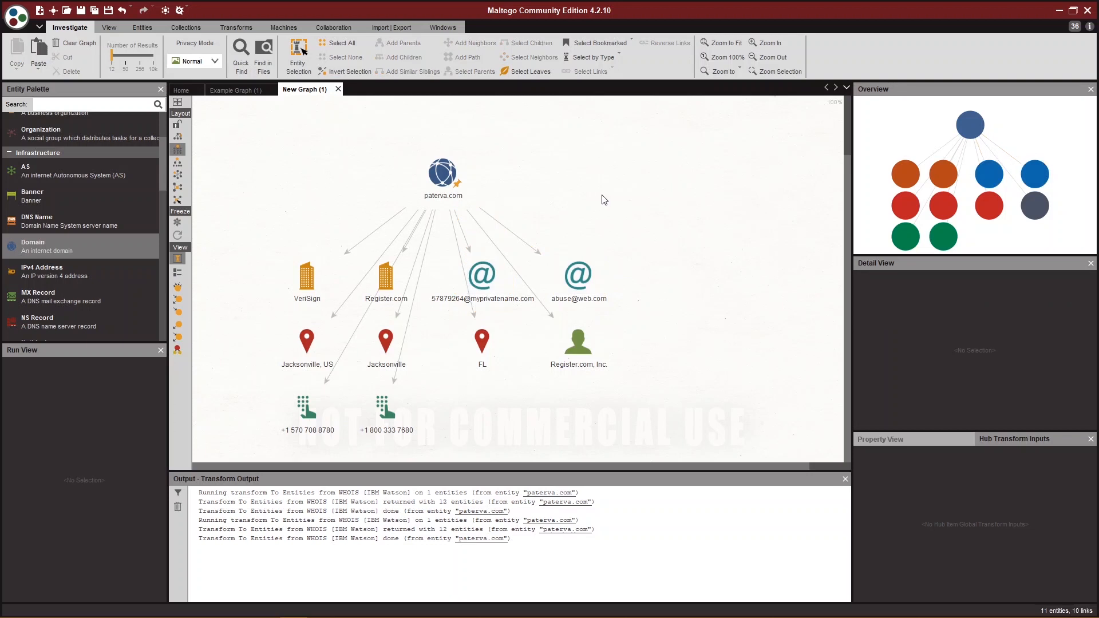